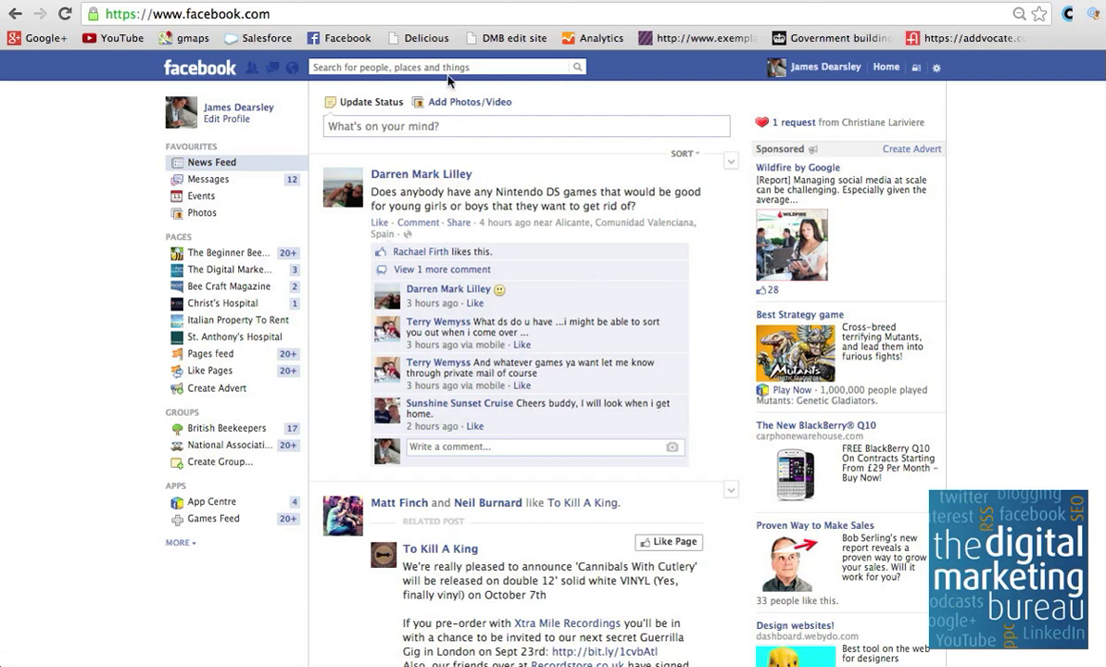
# Change the account's primary language to English (US) in Account Settings and save it
pyautogui.click(937, 67)
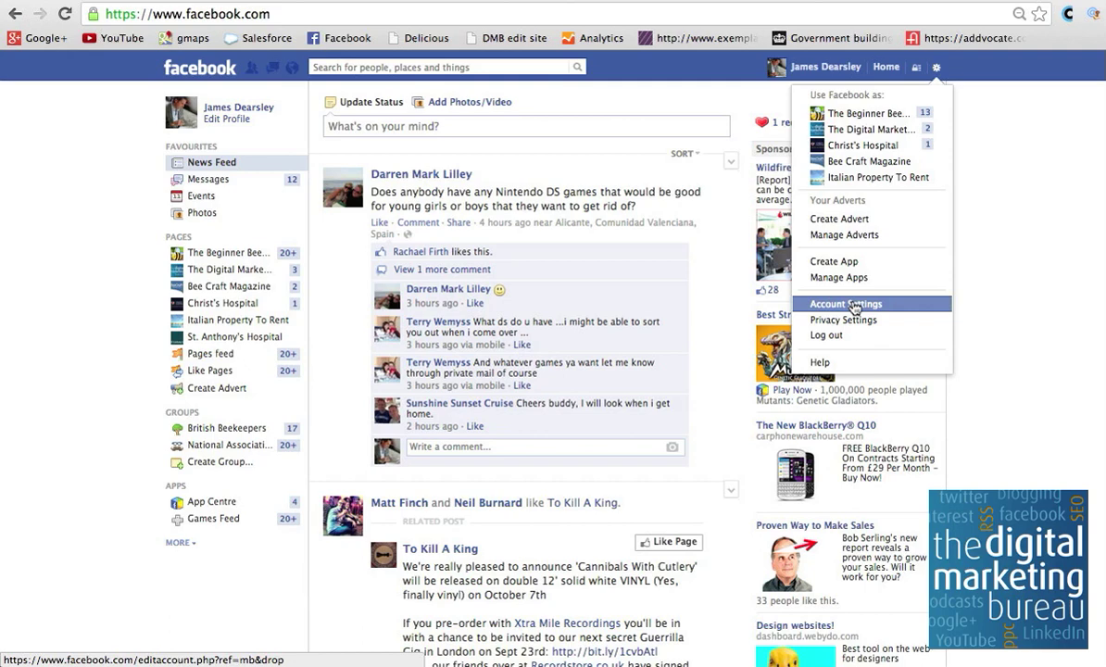
pyautogui.click(854, 306)
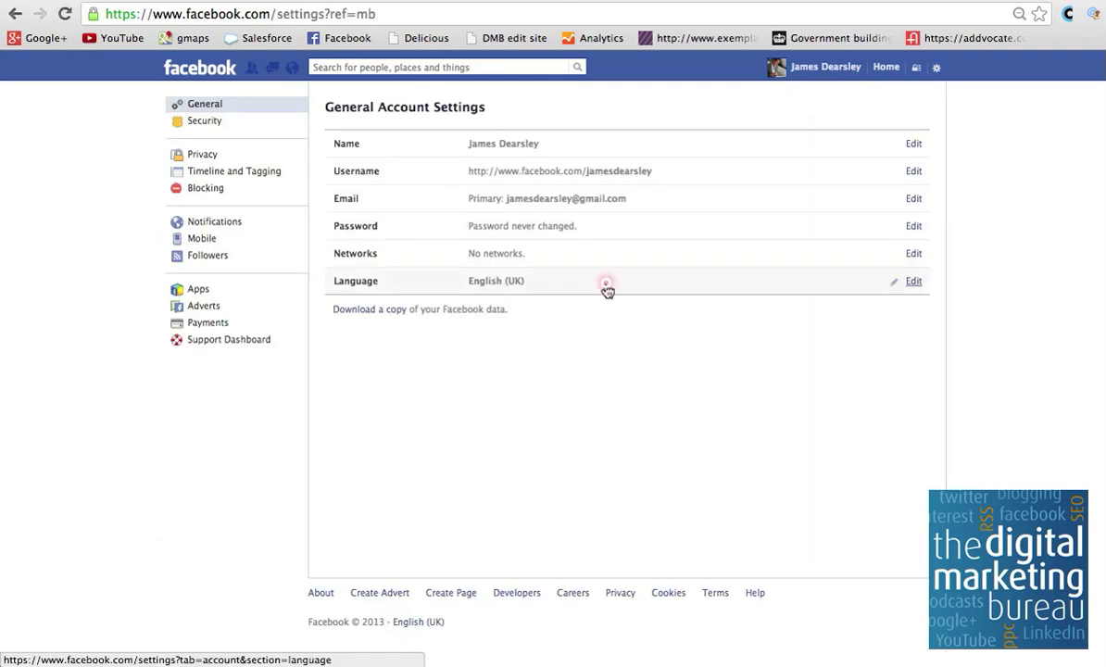
pyautogui.click(588, 288)
pyautogui.click(620, 287)
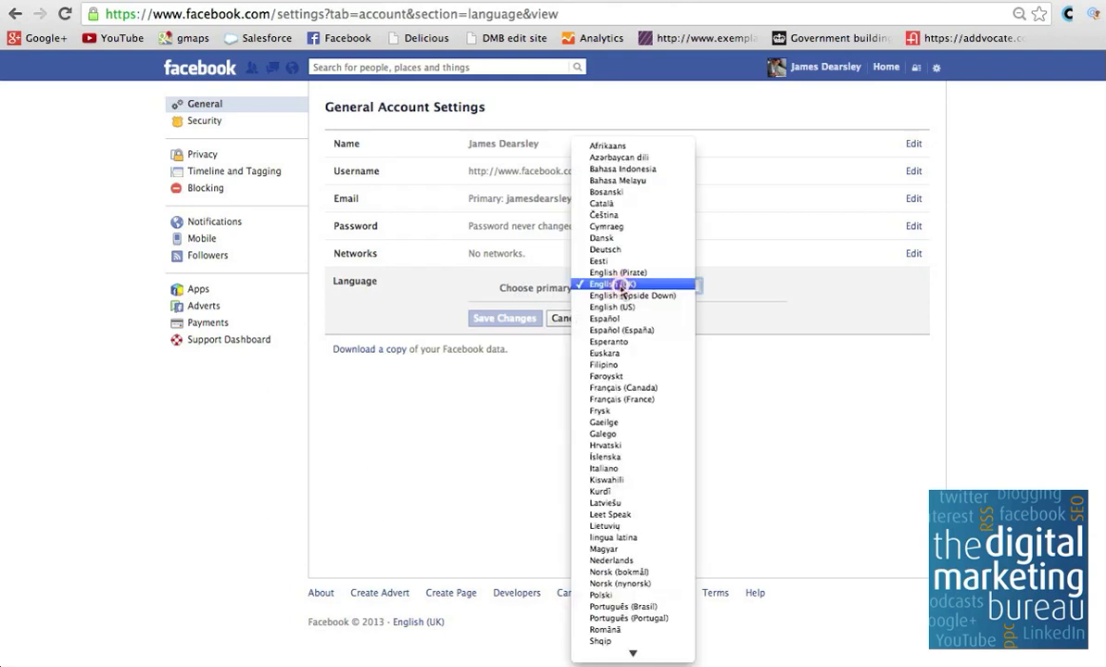
pyautogui.click(618, 307)
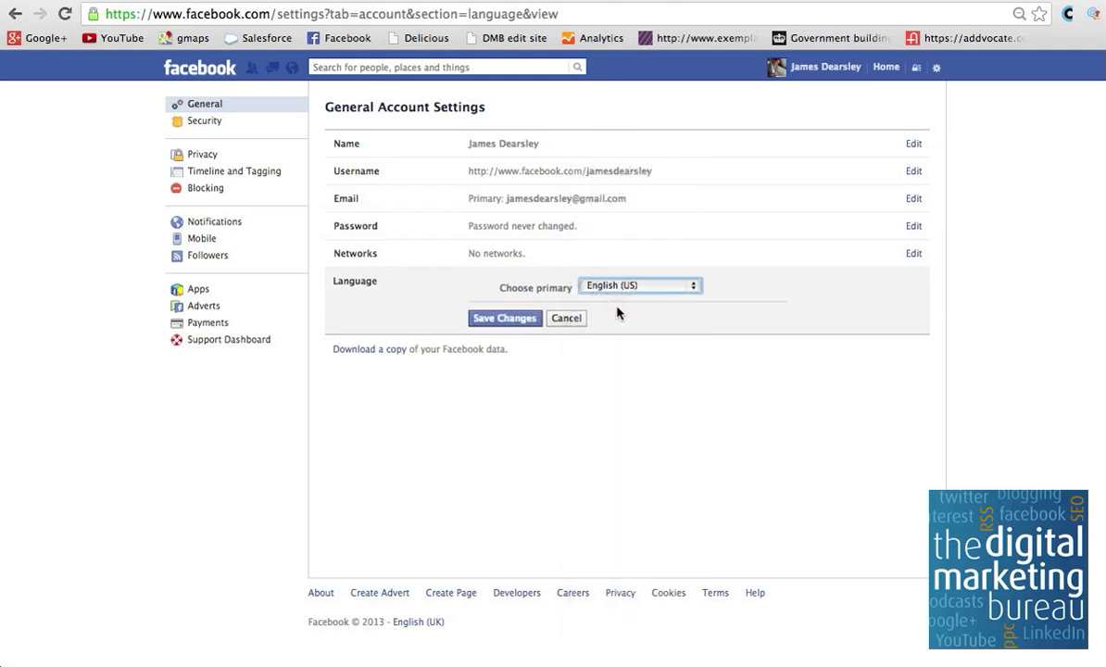
pyautogui.click(508, 318)
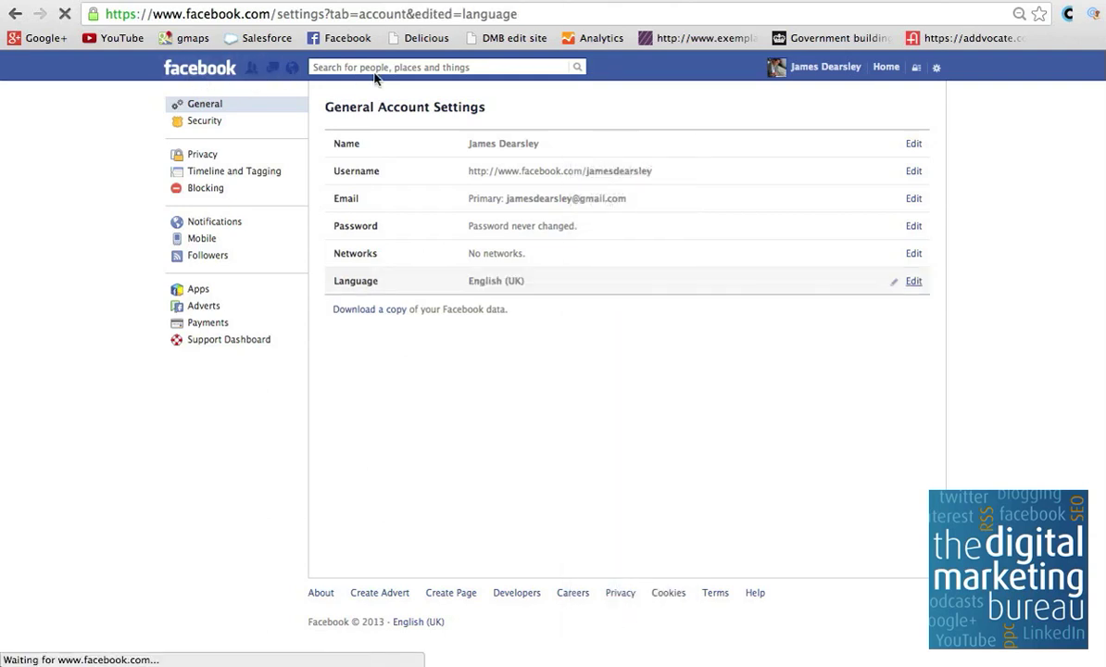
# From the Home page, run the suggested 'Photos of my friends' search
pyautogui.click(175, 69)
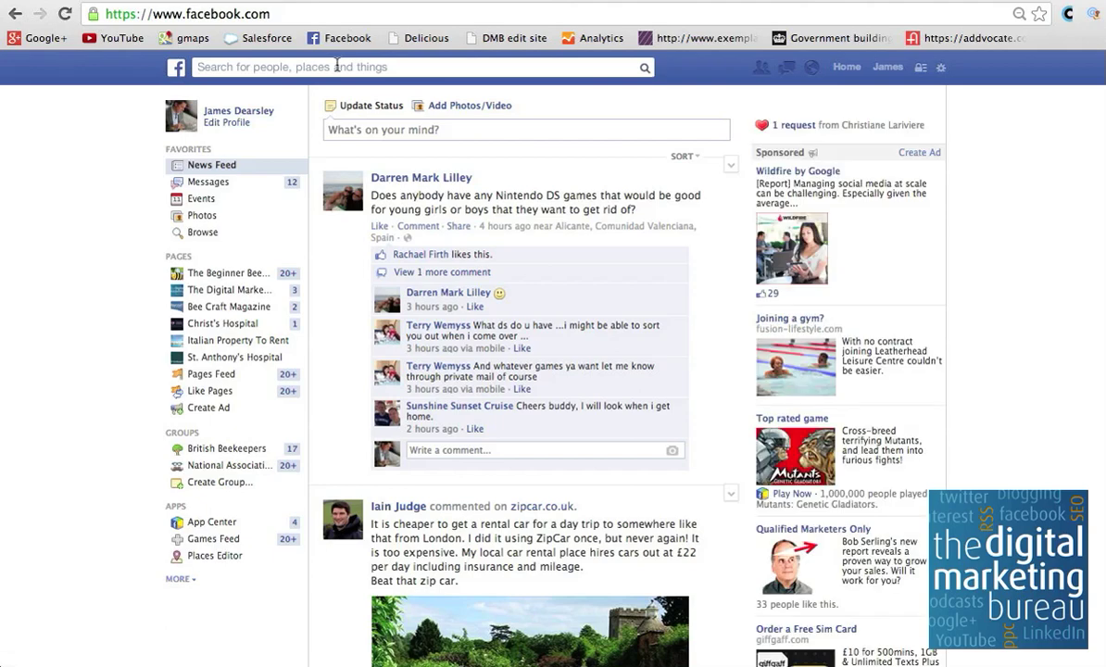
pyautogui.click(336, 66)
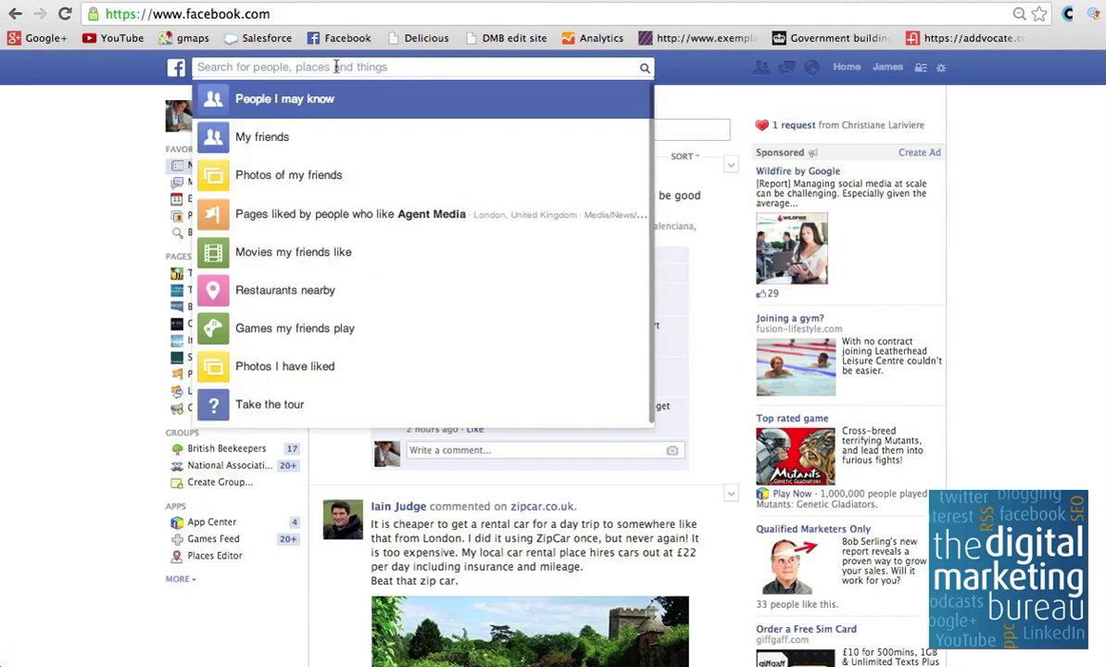
pyautogui.click(326, 175)
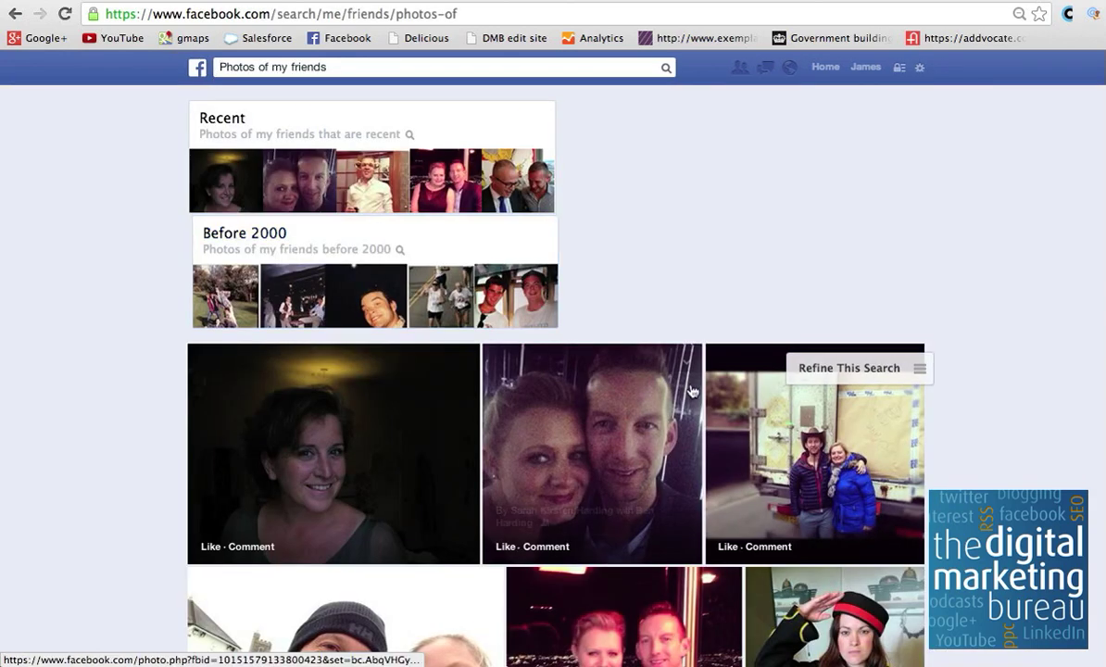
pyautogui.scroll(-3, 648, 389)
pyautogui.scroll(3, 690, 391)
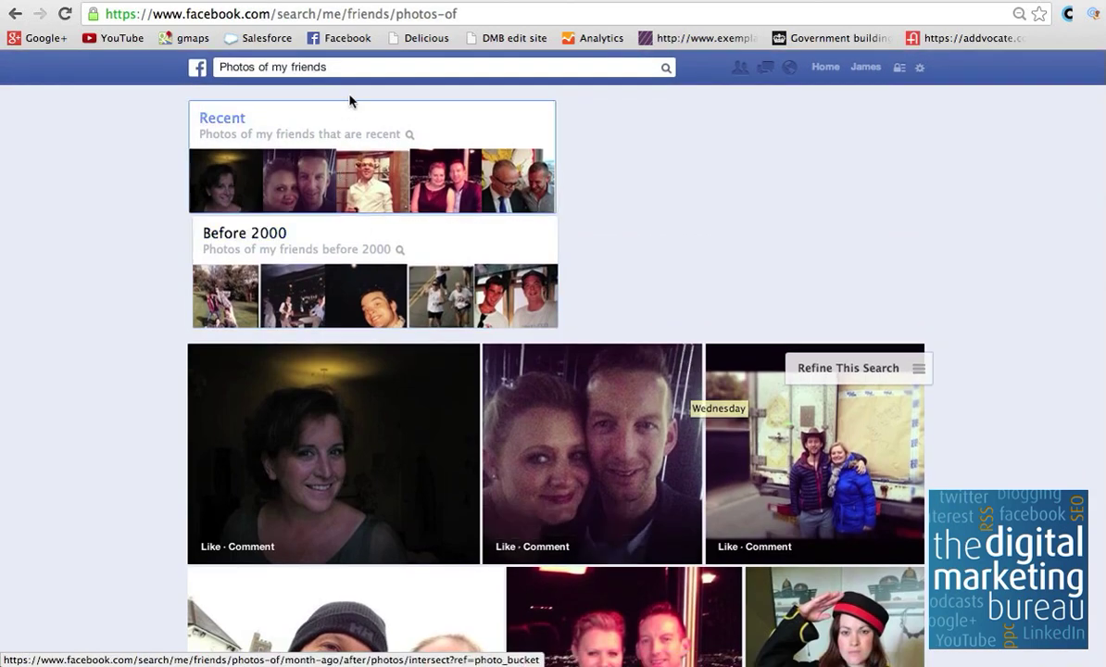
# Extend the query to 'Photos of my friends before 1998' and run it
pyautogui.click(355, 67)
pyautogui.press('Right')
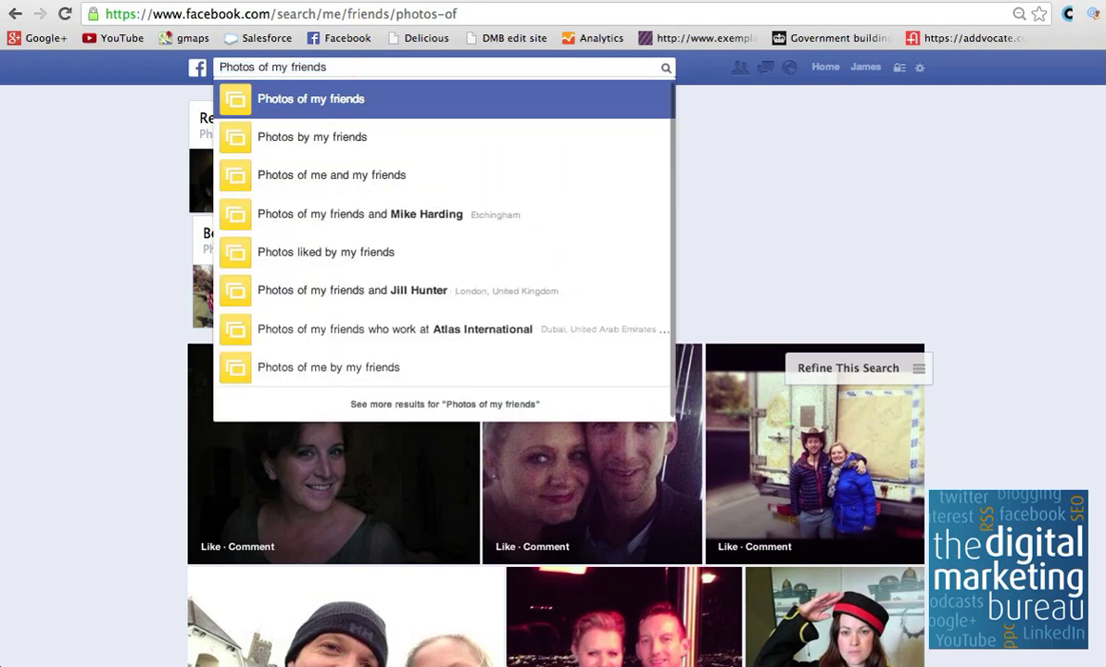
pyautogui.write('before 199')
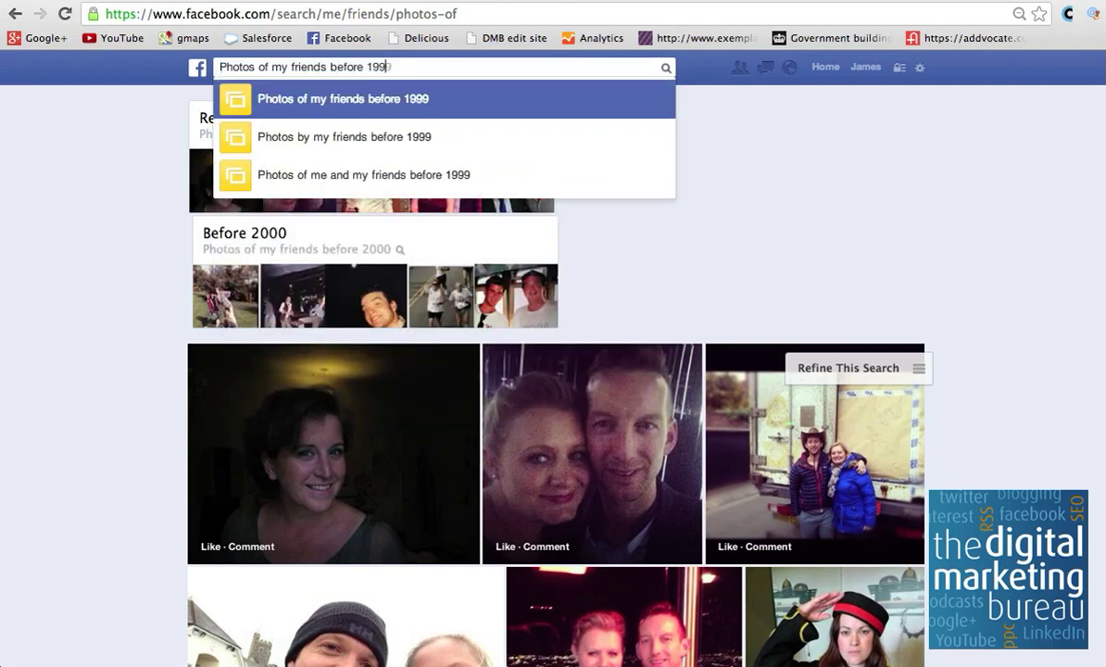
pyautogui.write('8')
pyautogui.press('Return')
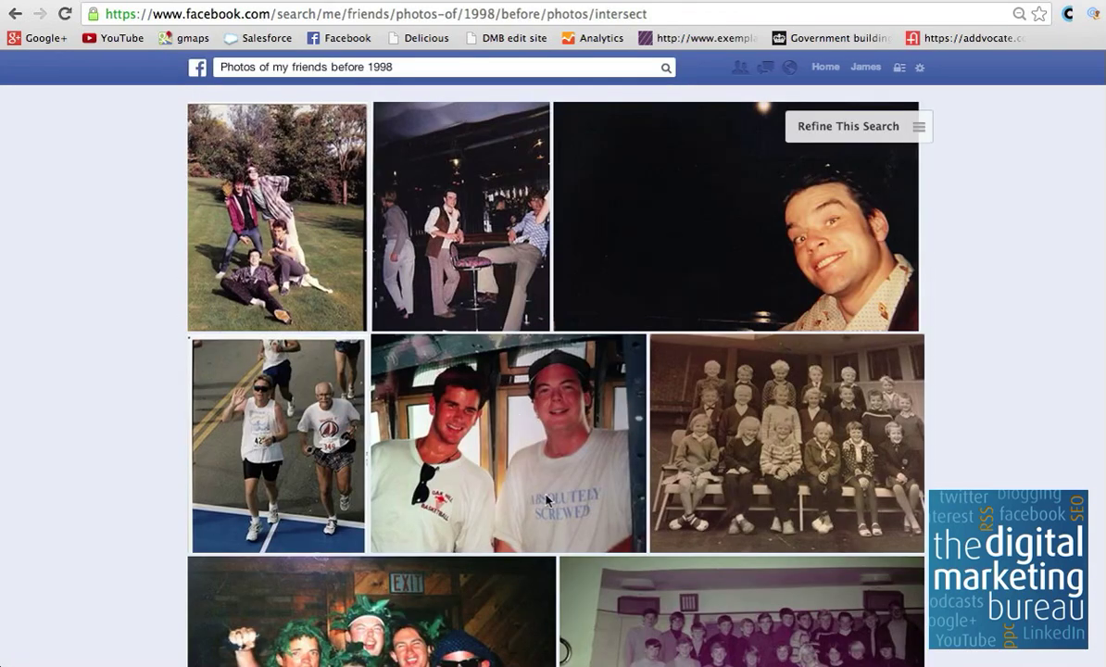
pyautogui.scroll(-4, 546, 500)
pyautogui.scroll(4, 549, 511)
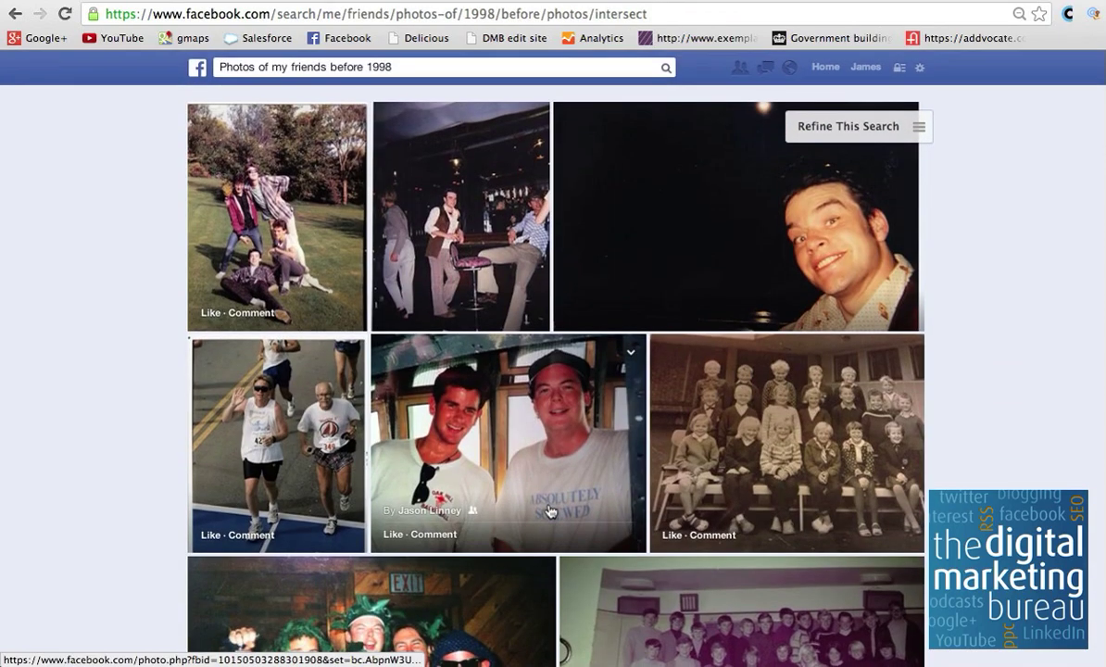
pyautogui.click(405, 69)
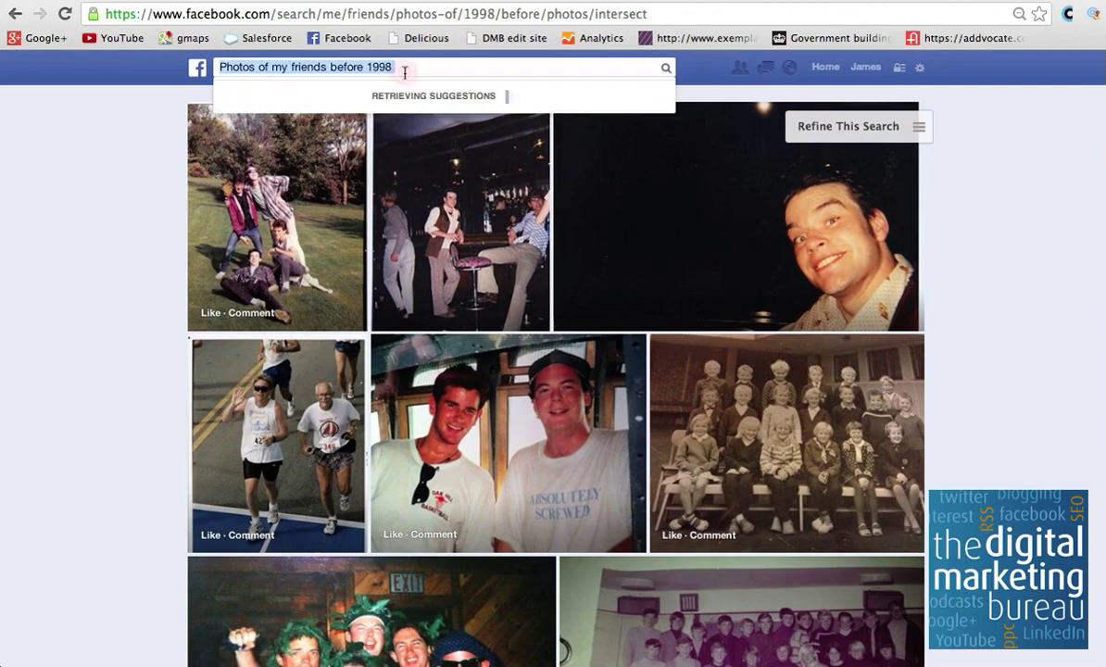
# Try 'Restaurants nearby', then replace it with a 'Pages liked by my friends' search
pyautogui.press('BackSpace')
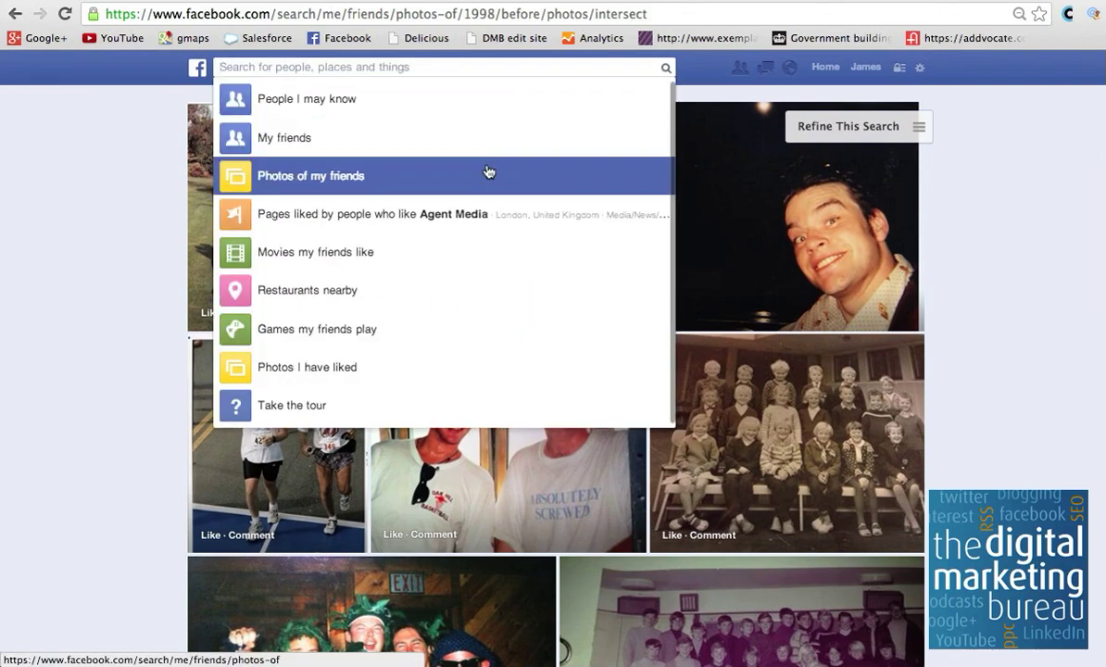
pyautogui.click(365, 290)
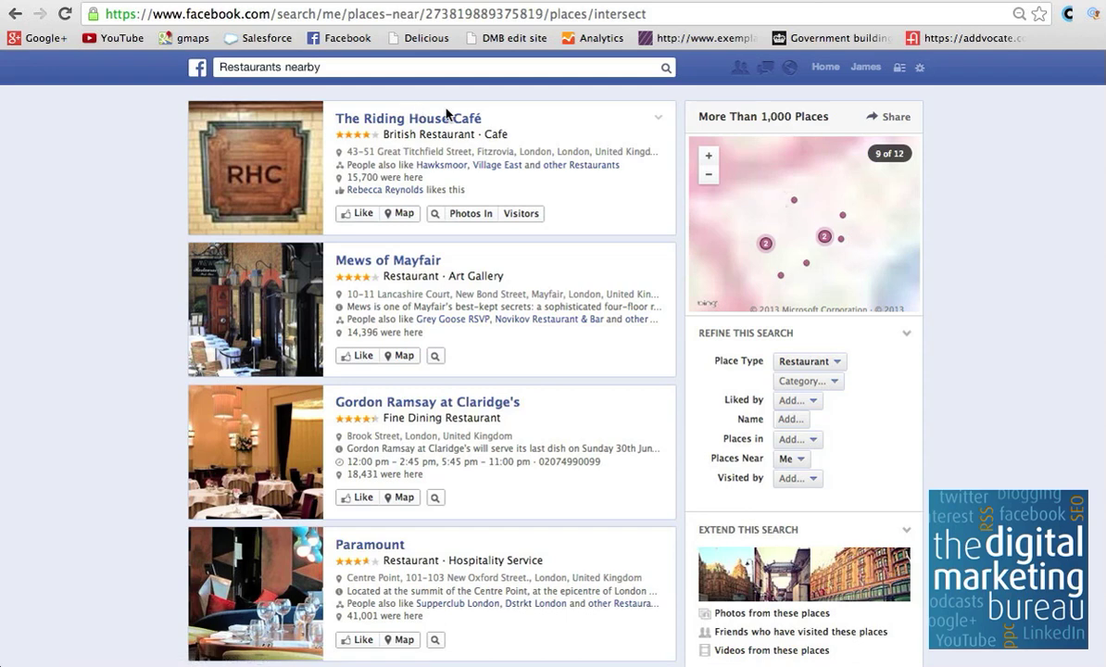
pyautogui.click(365, 68)
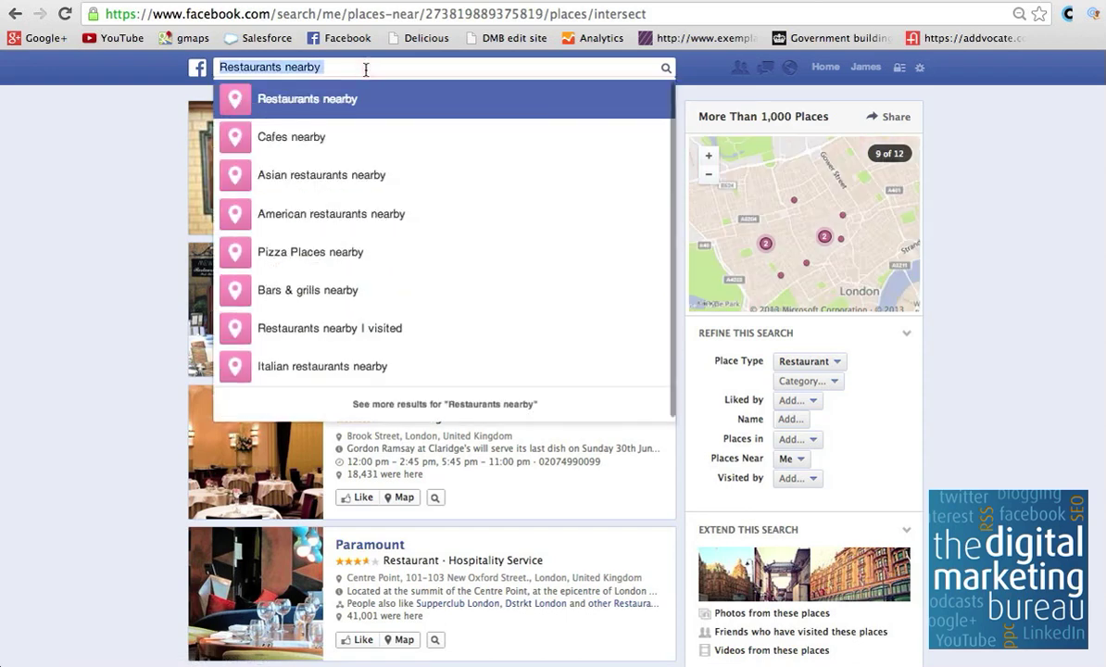
pyautogui.write('P')
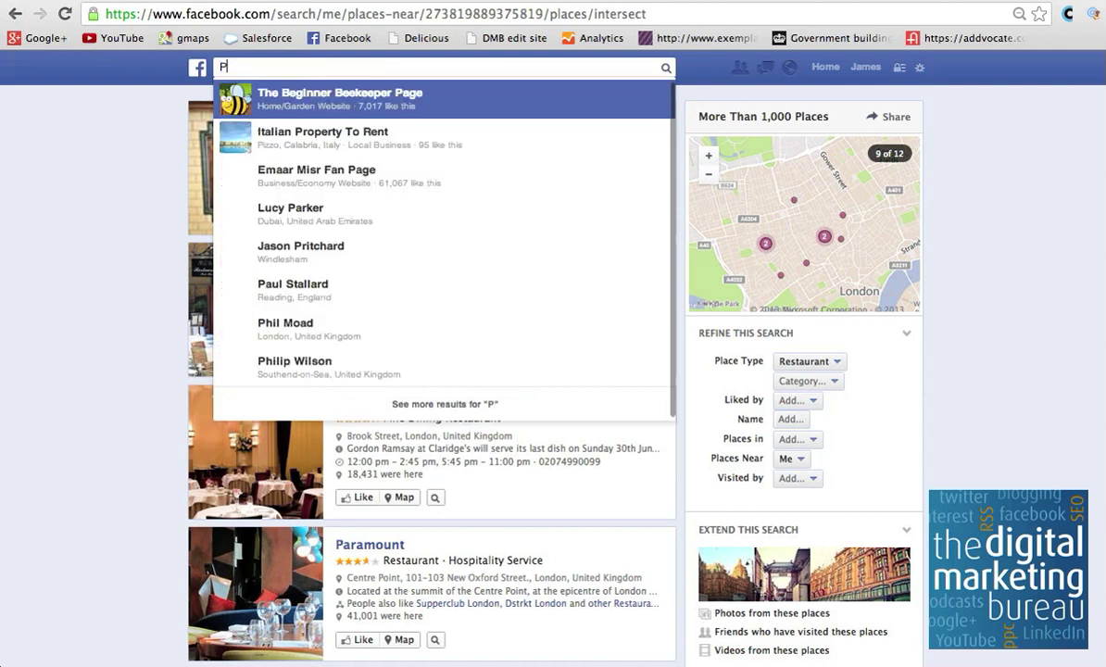
pyautogui.write('ages ')
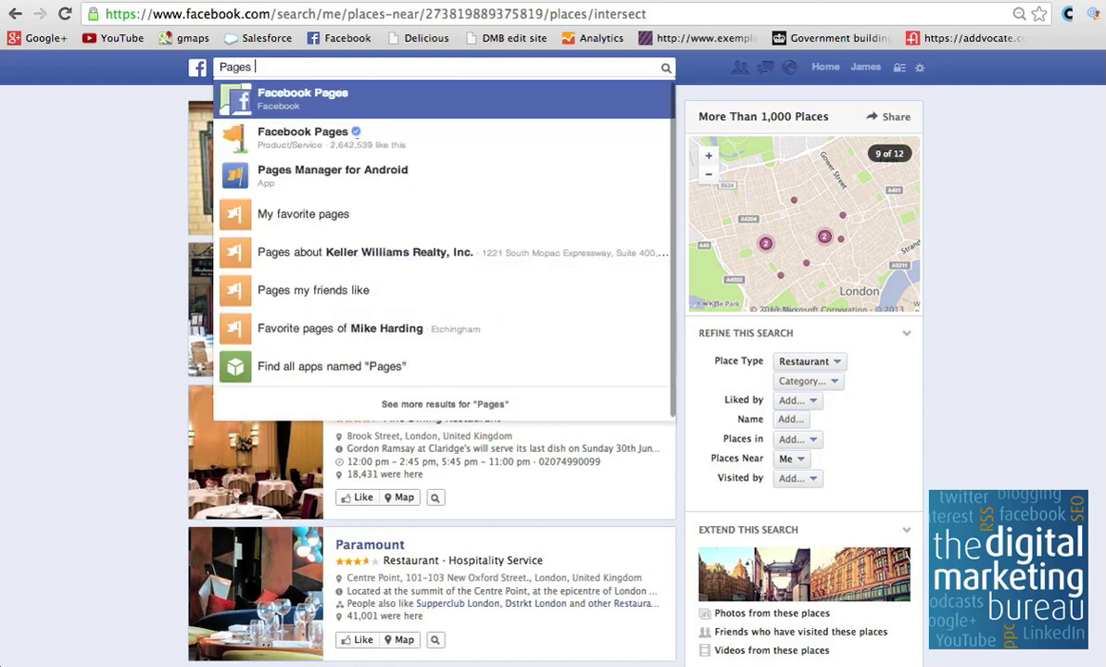
pyautogui.write('liked b')
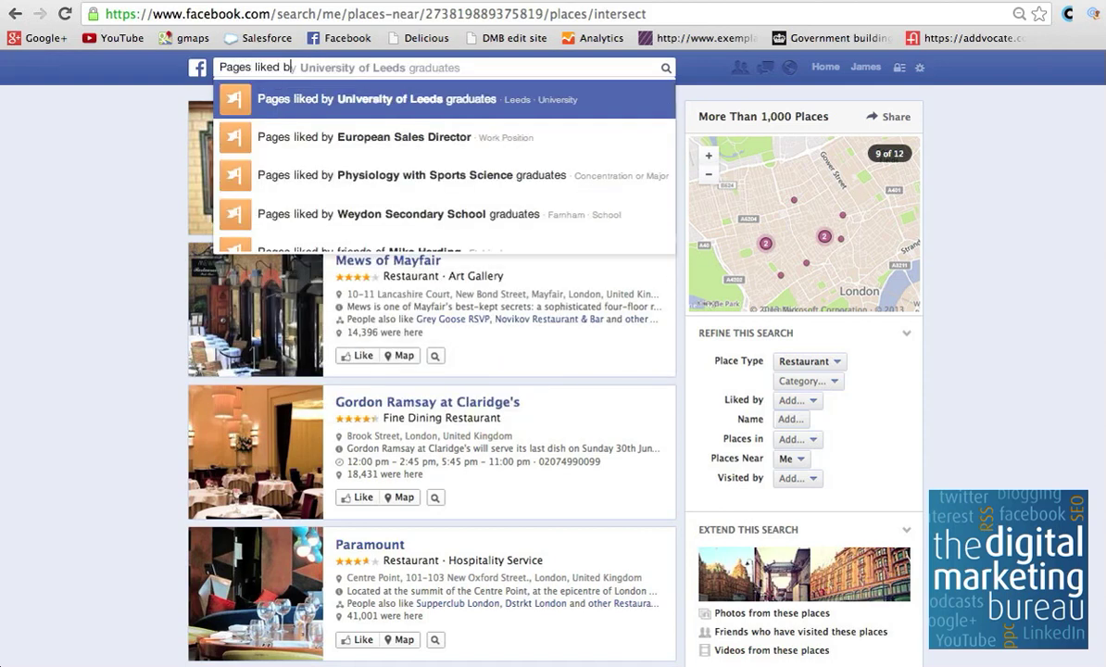
pyautogui.write('y my friends')
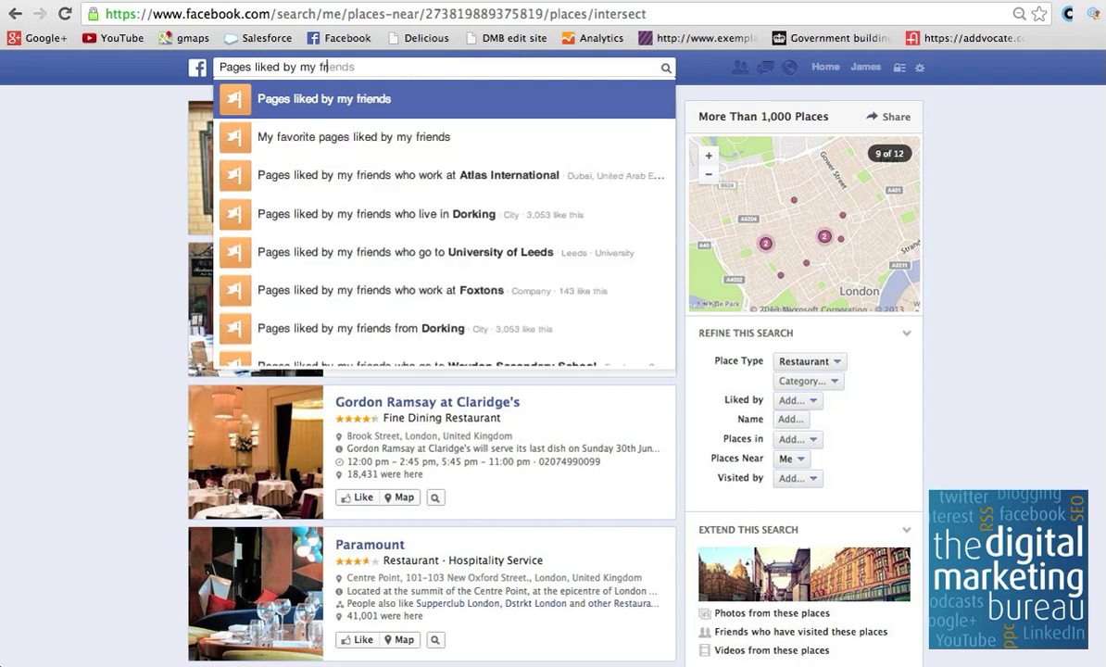
pyautogui.press('Return')
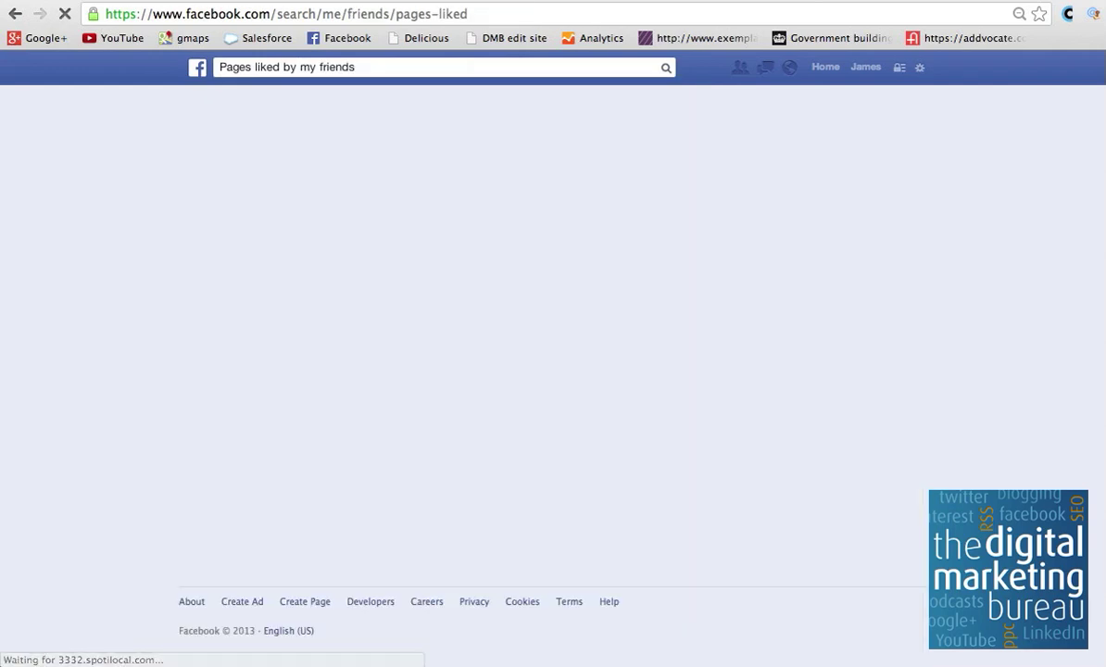
pyautogui.scroll(-5, 366, 290)
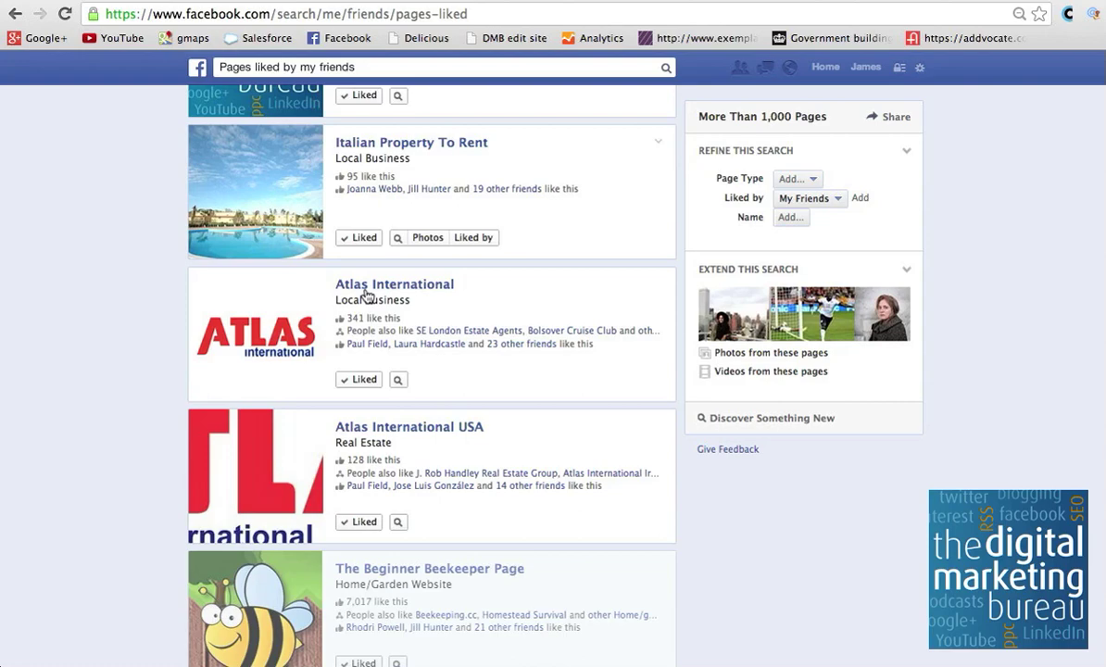
pyautogui.scroll(5, 366, 290)
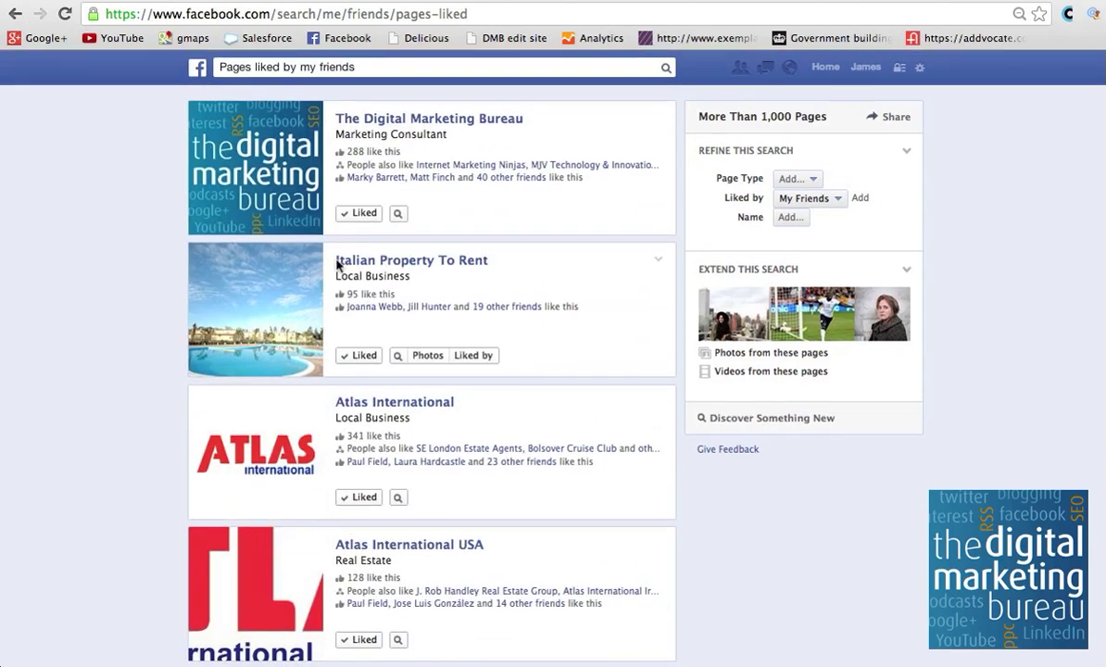
pyautogui.click(361, 68)
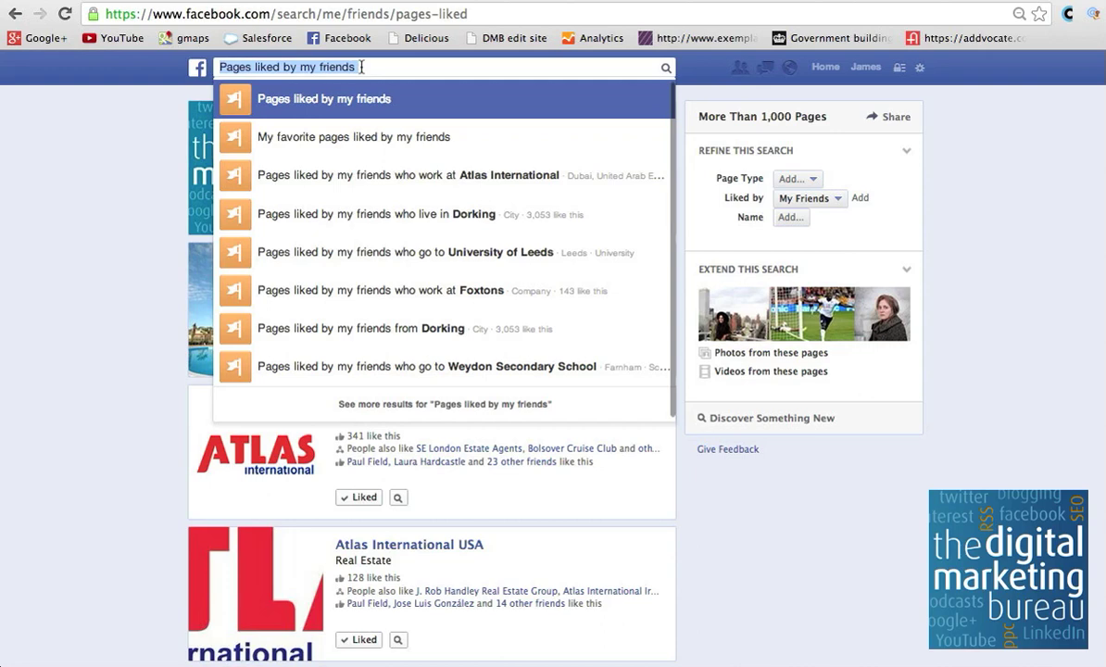
# Search 'People who like Social Media Examiner', correcting the Social Media Explorer pick, and browse results
pyautogui.write('People who li')
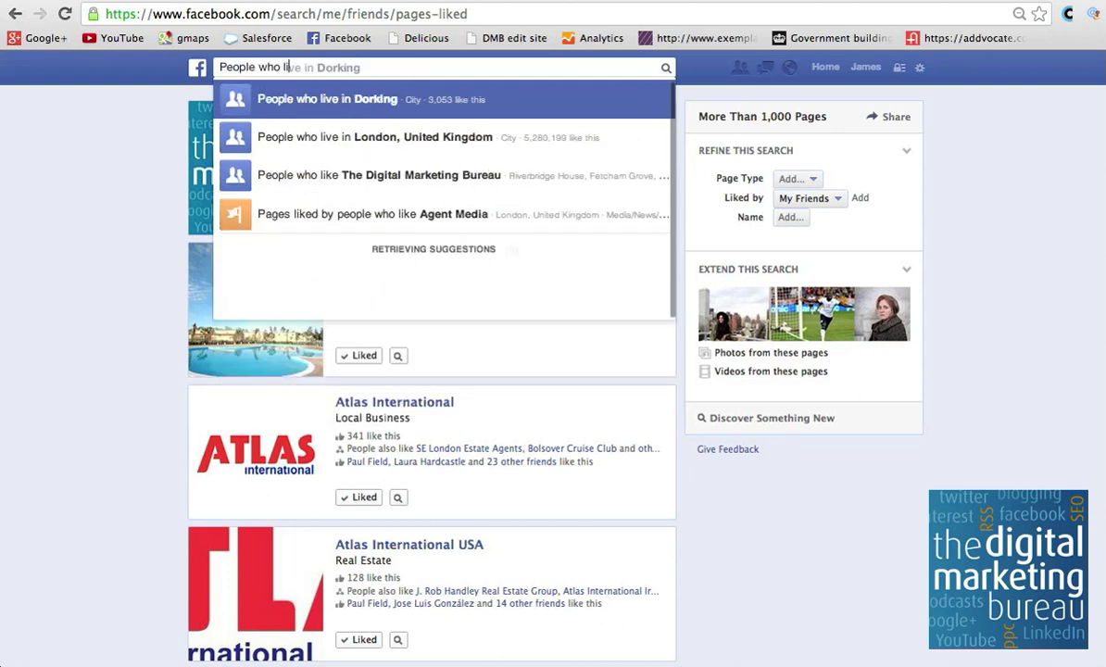
pyautogui.write('ke ')
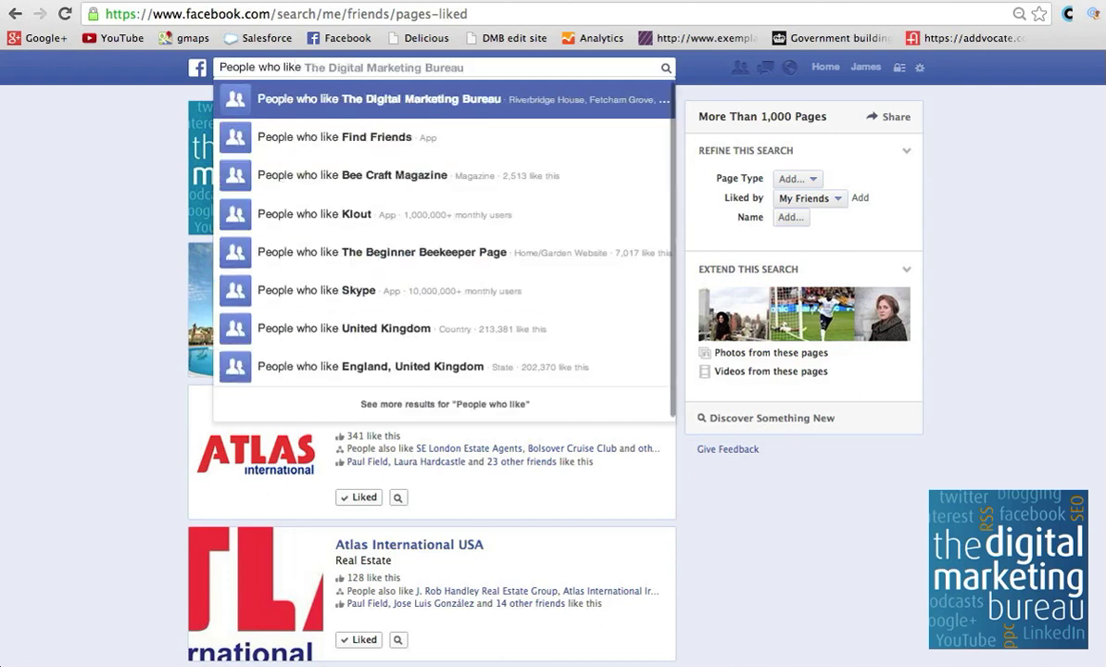
pyautogui.write('social medi')
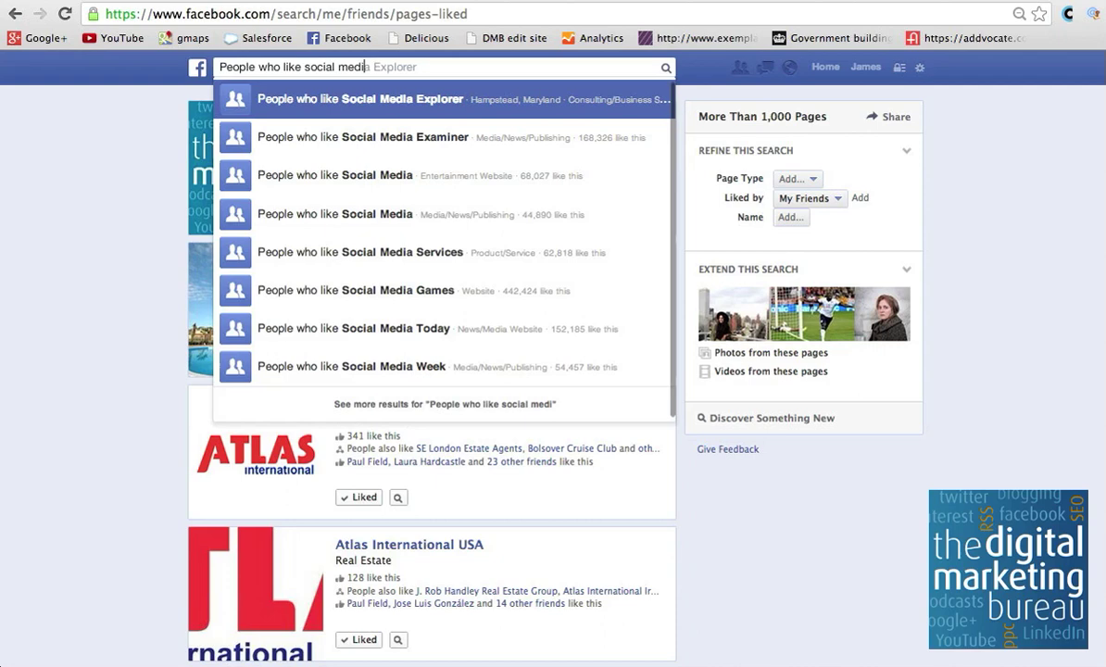
pyautogui.click(398, 102)
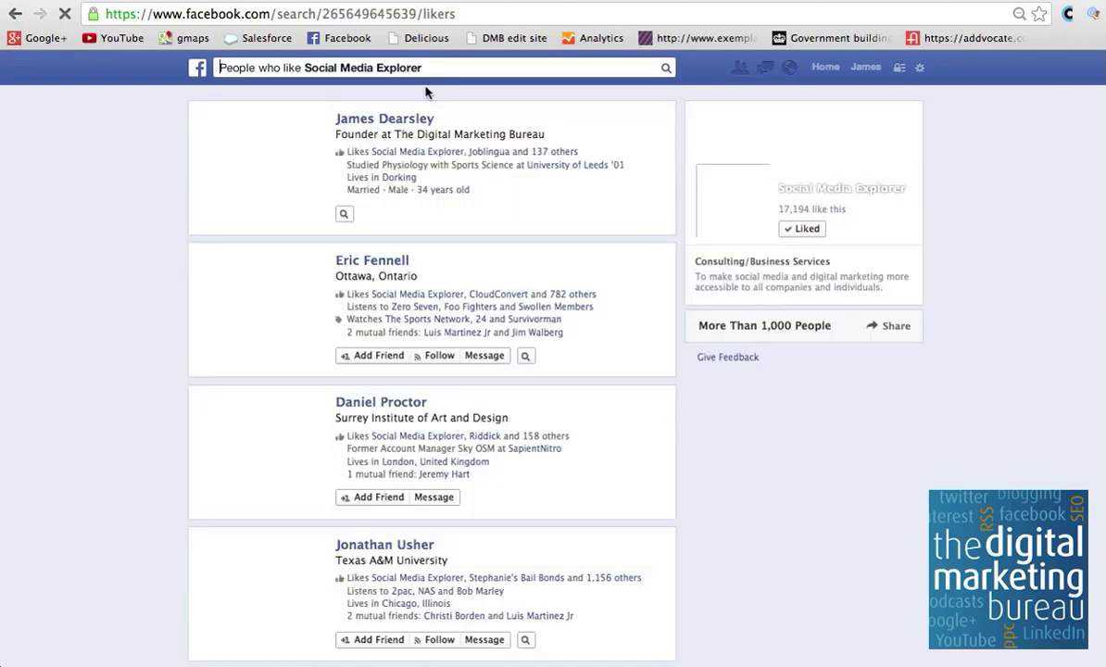
pyautogui.click(403, 65)
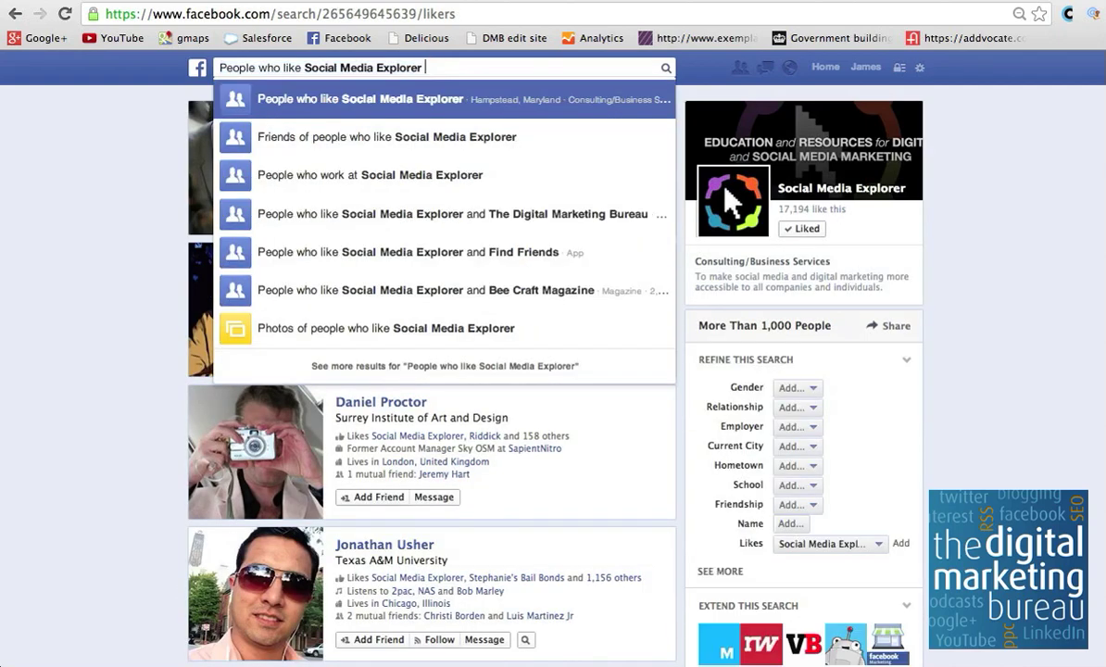
pyautogui.press('BackSpace')
pyautogui.press('BackSpace')
pyautogui.press('BackSpace')
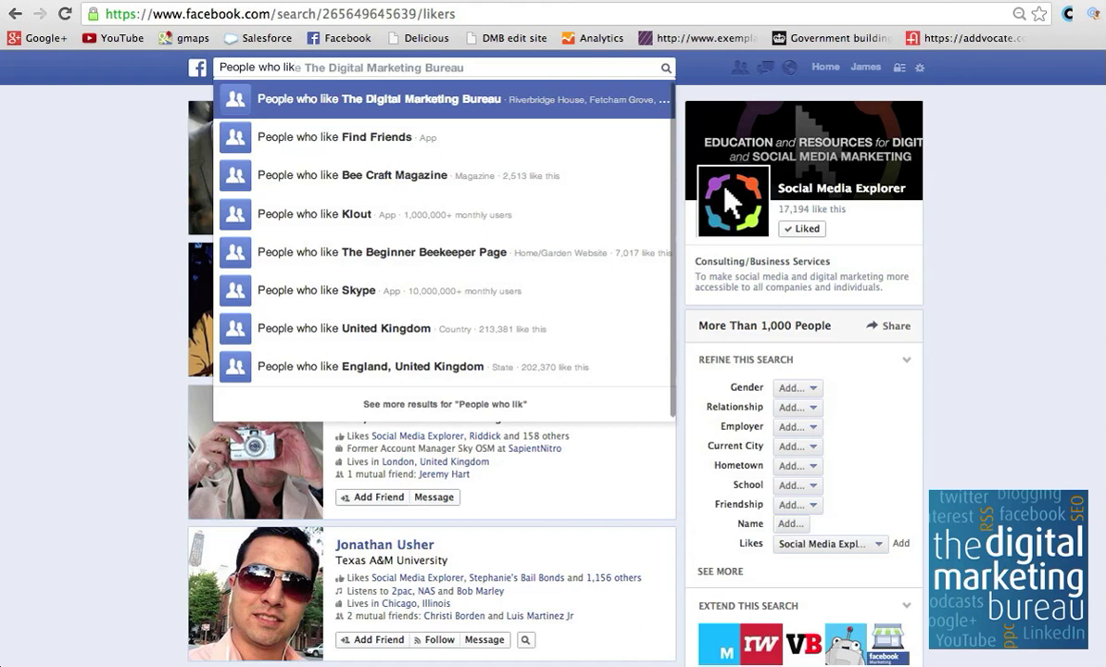
pyautogui.write('e Socia')
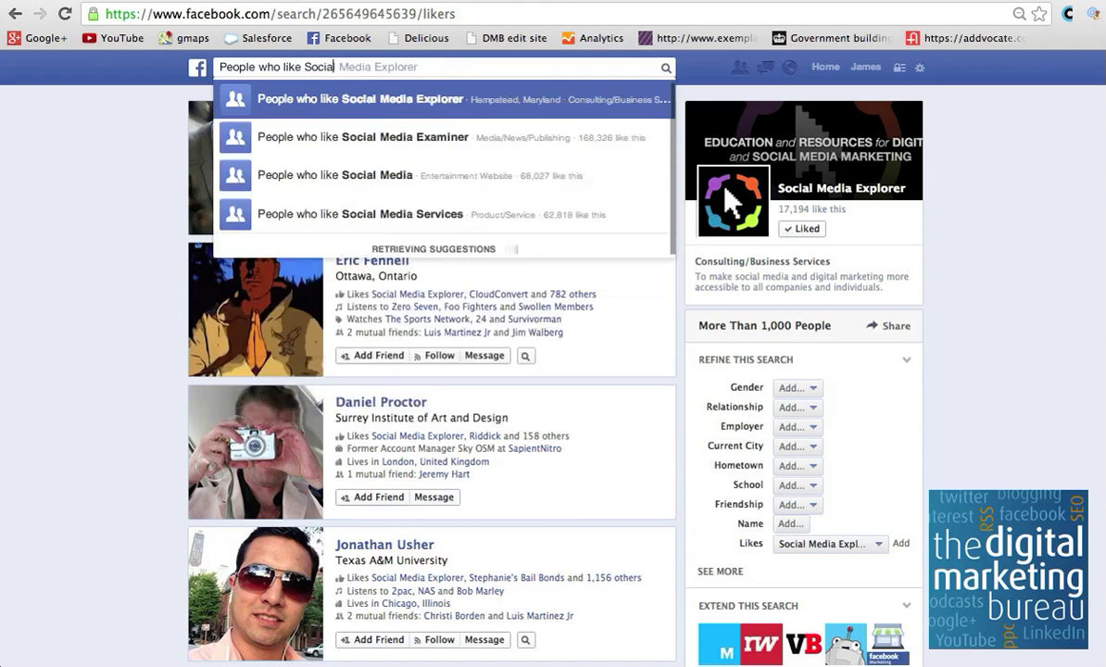
pyautogui.press('Return')
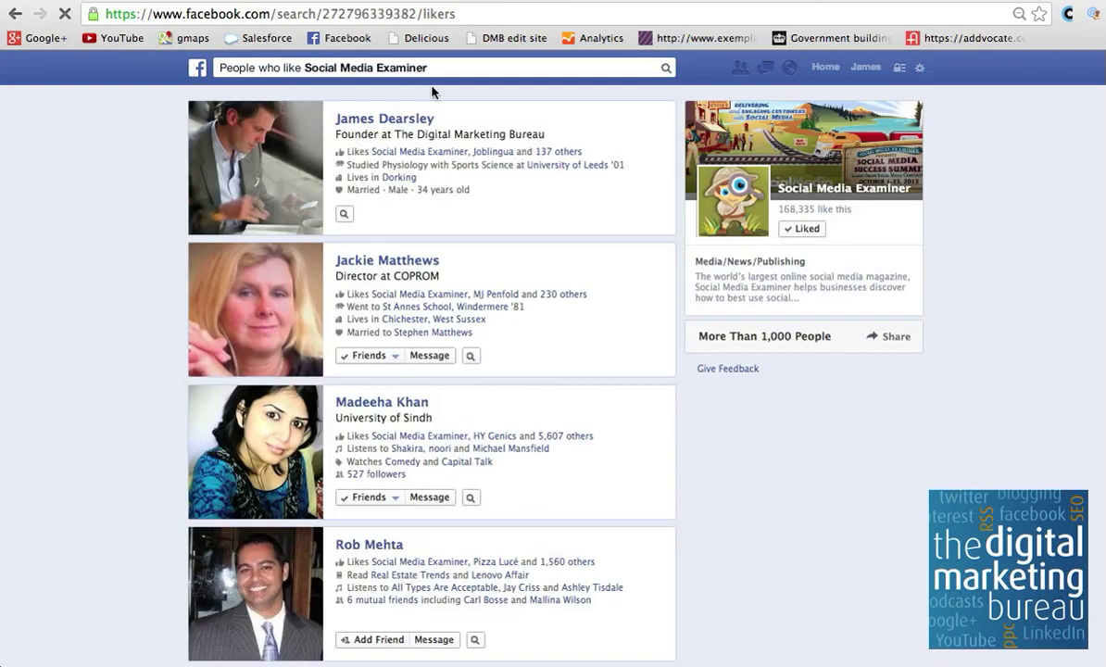
pyautogui.scroll(-3, 408, 346)
pyautogui.scroll(-12, 407, 346)
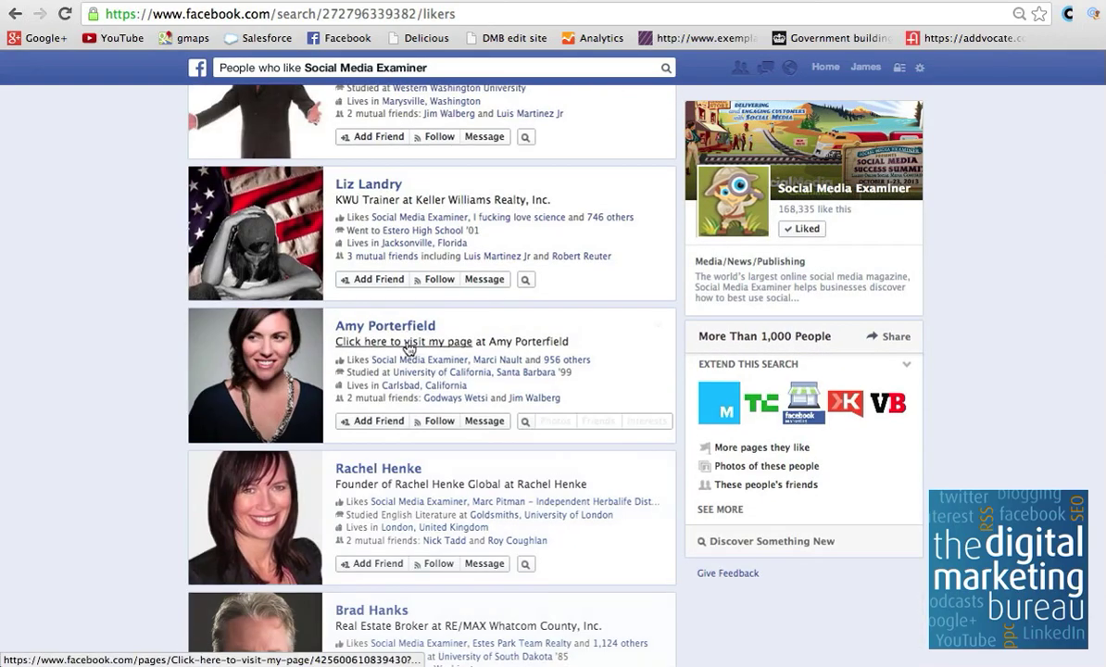
pyautogui.scroll(12, 408, 349)
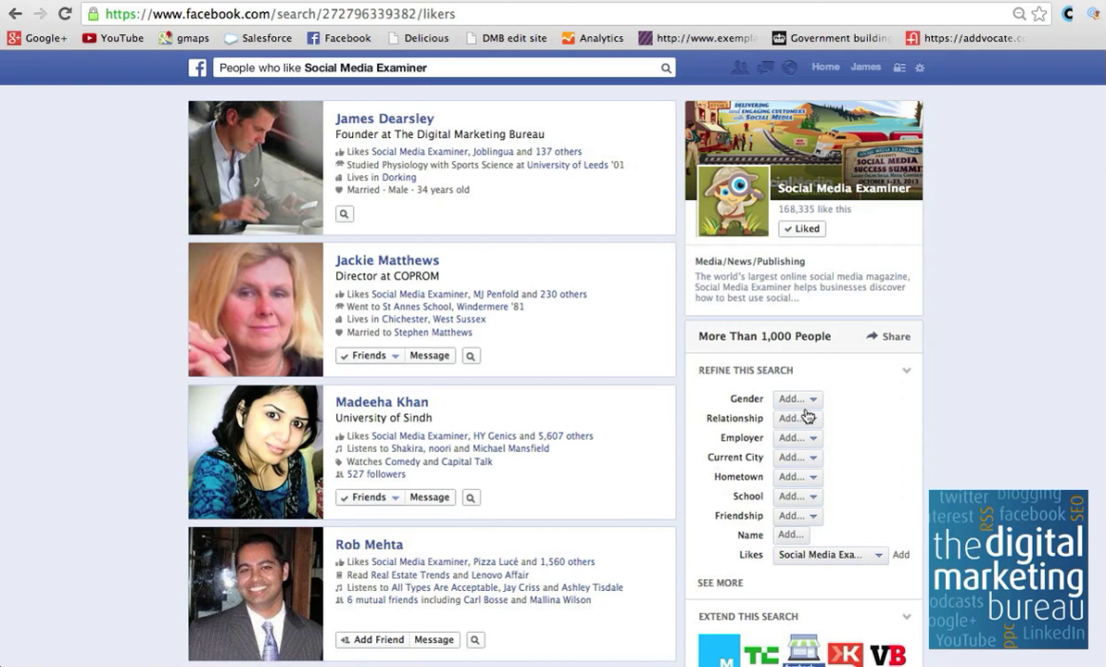
pyautogui.scroll(-2, 808, 412)
pyautogui.scroll(2, 803, 431)
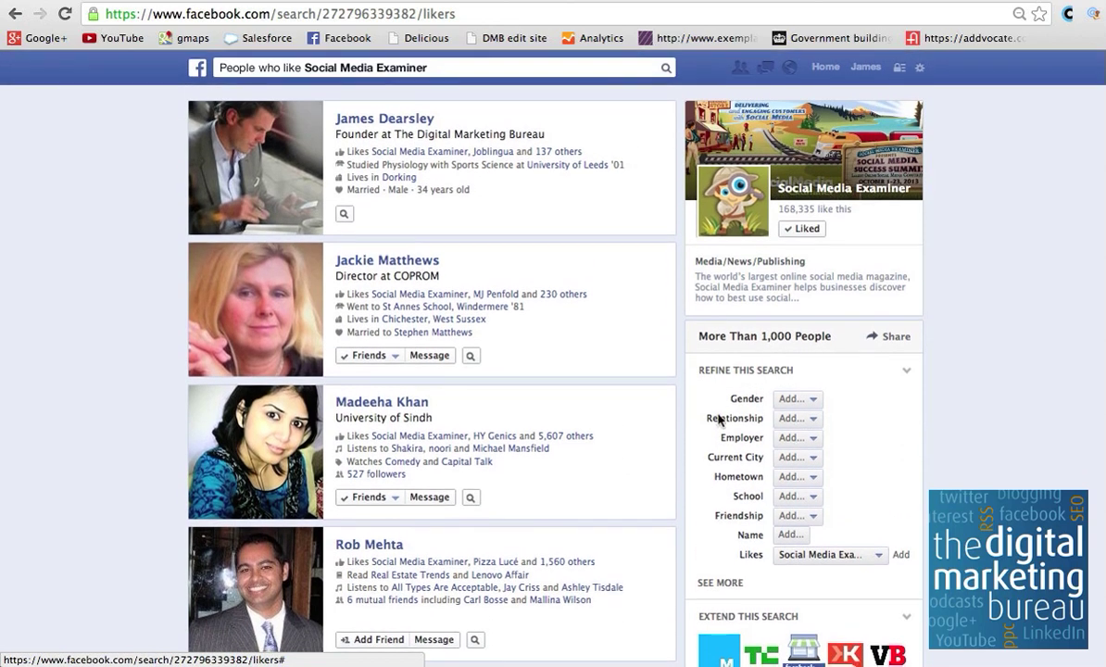
pyautogui.click(795, 398)
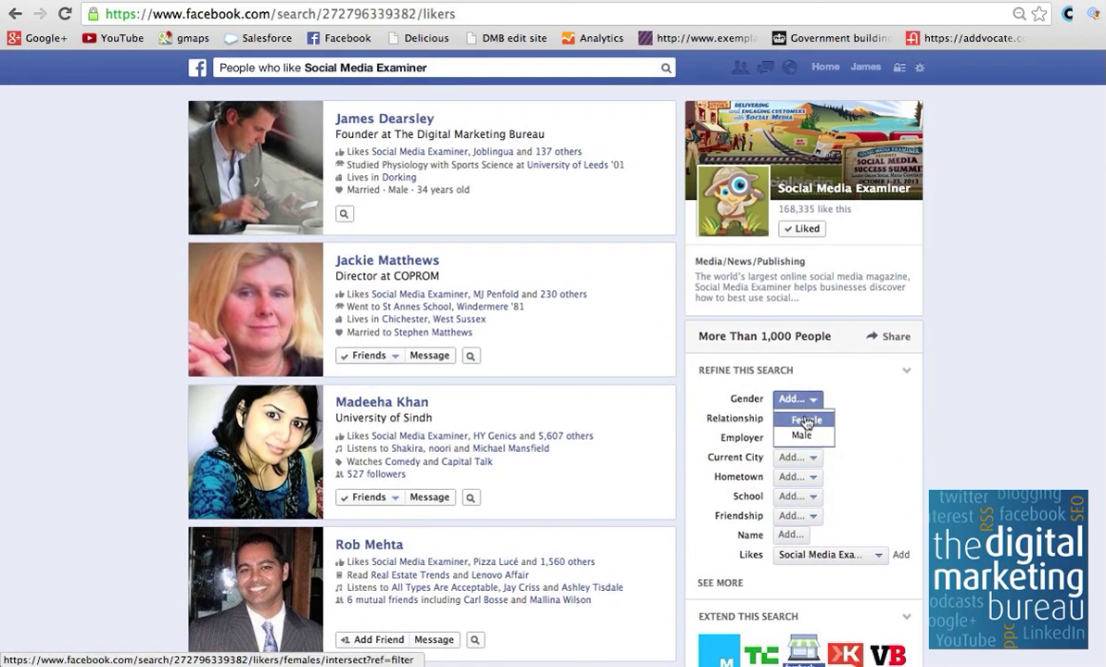
pyautogui.click(895, 434)
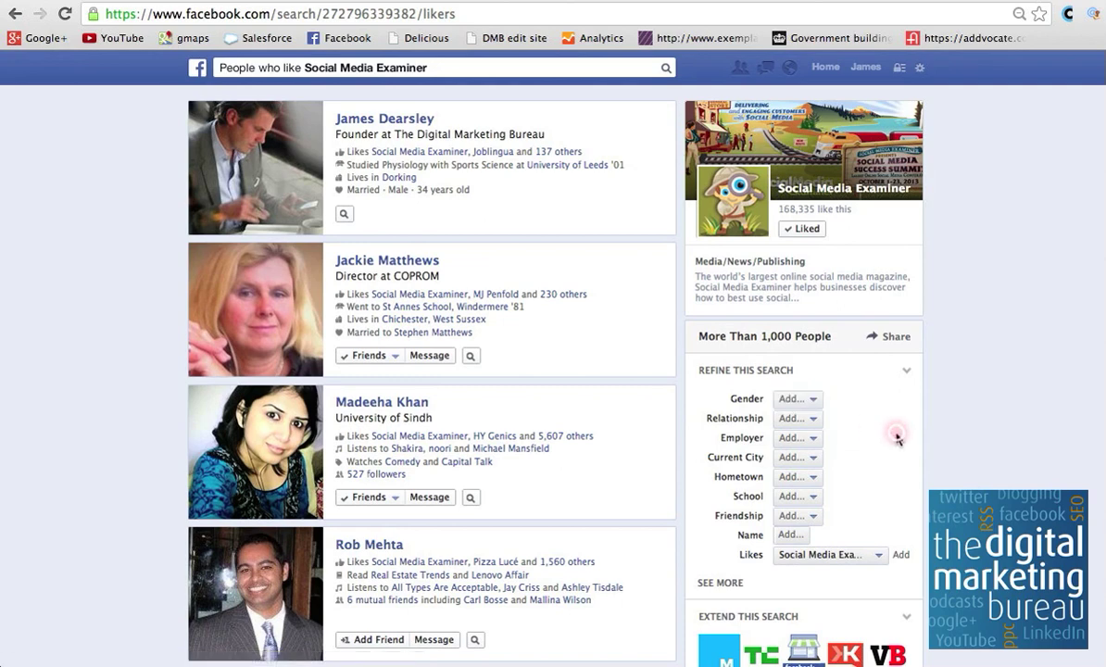
pyautogui.click(820, 437)
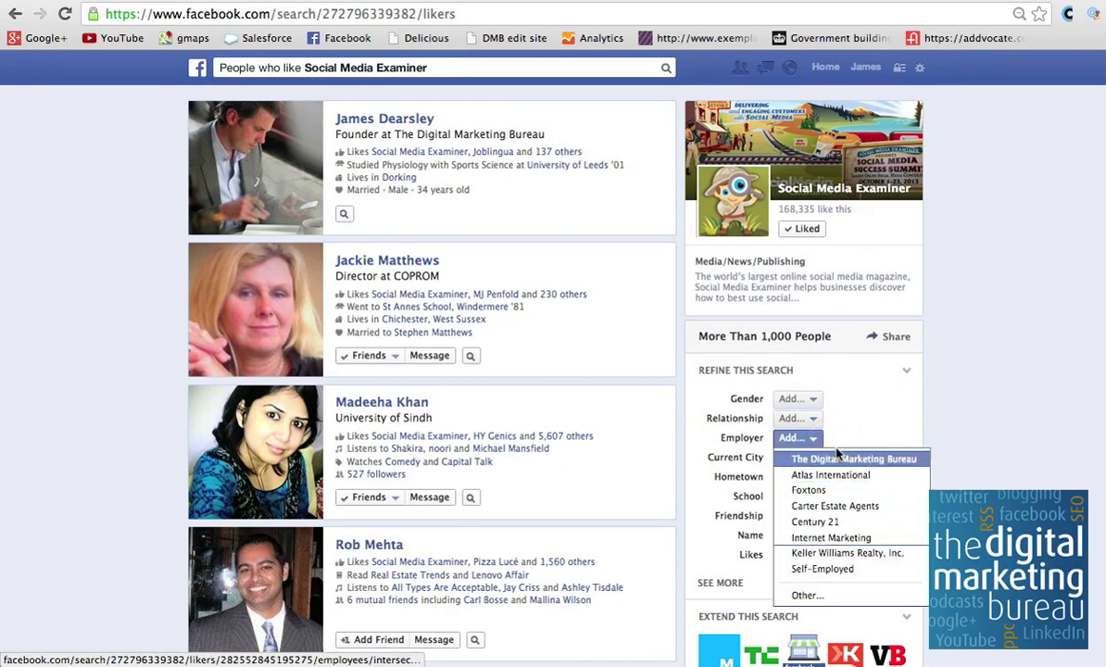
pyautogui.click(863, 401)
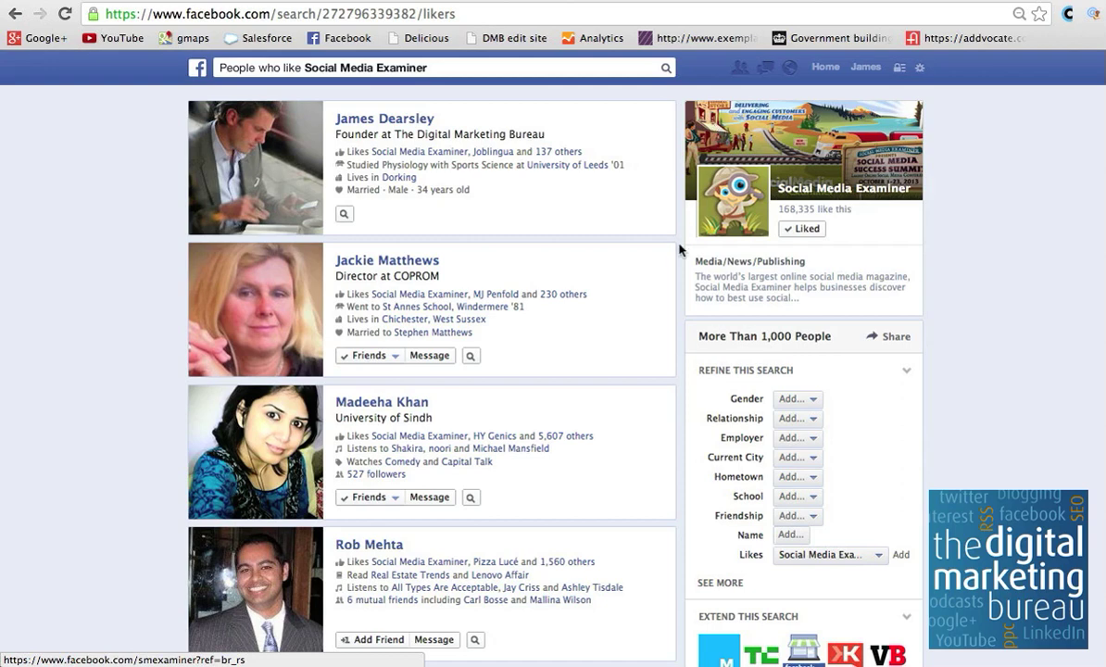
# Expand the refine filters and set the Position filter to Founder
pyautogui.click(722, 583)
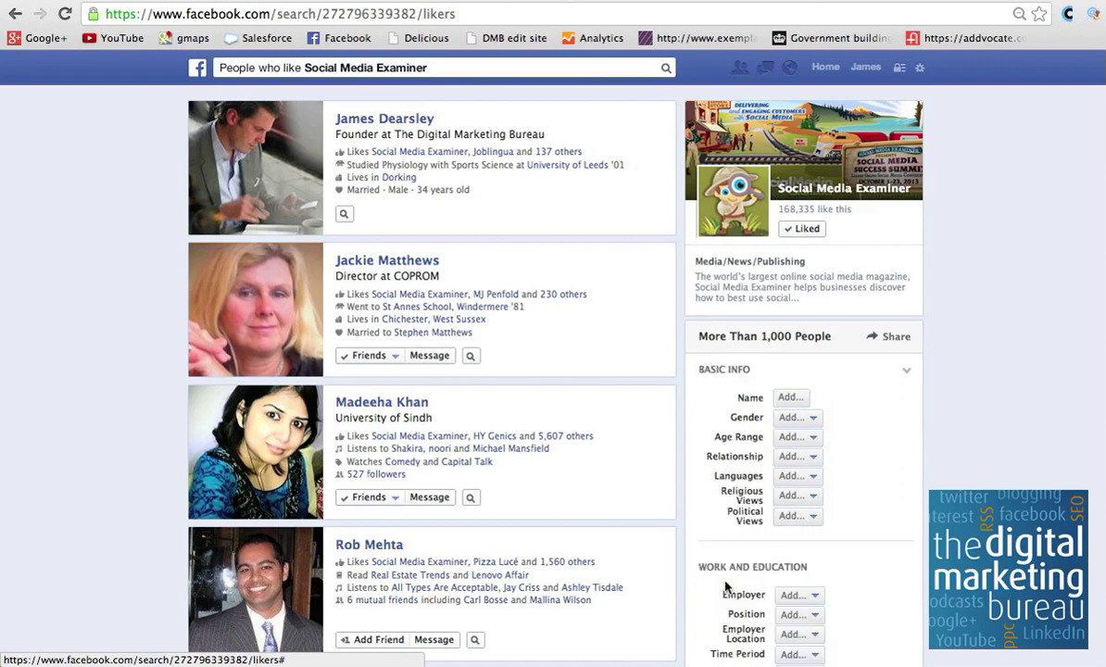
pyautogui.scroll(-4, 725, 586)
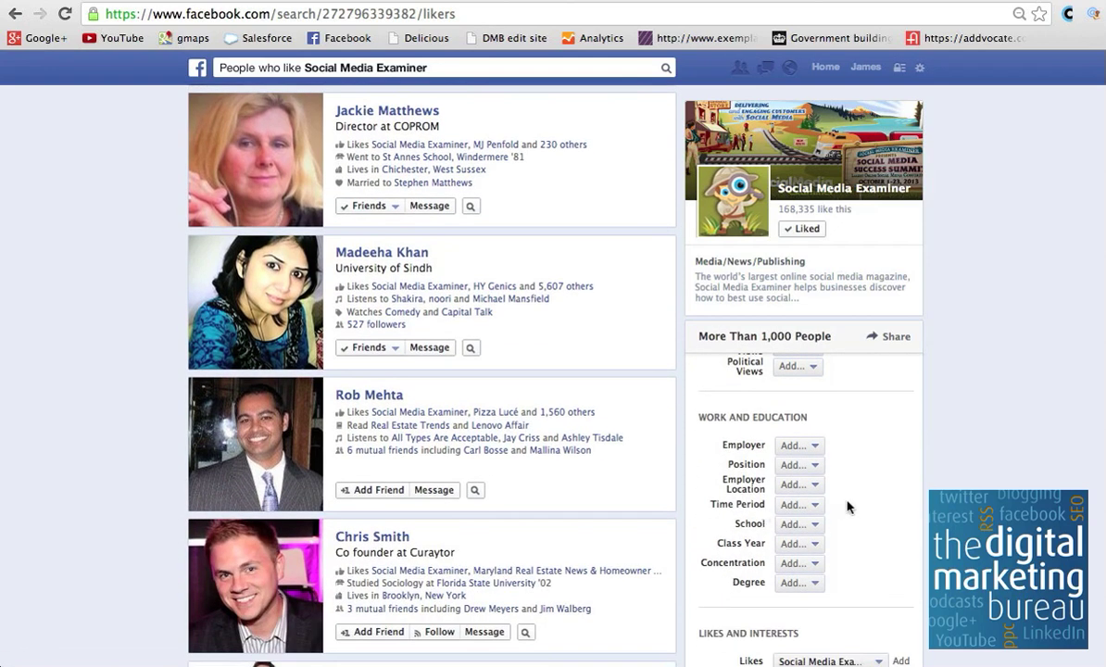
pyautogui.scroll(-1, 848, 507)
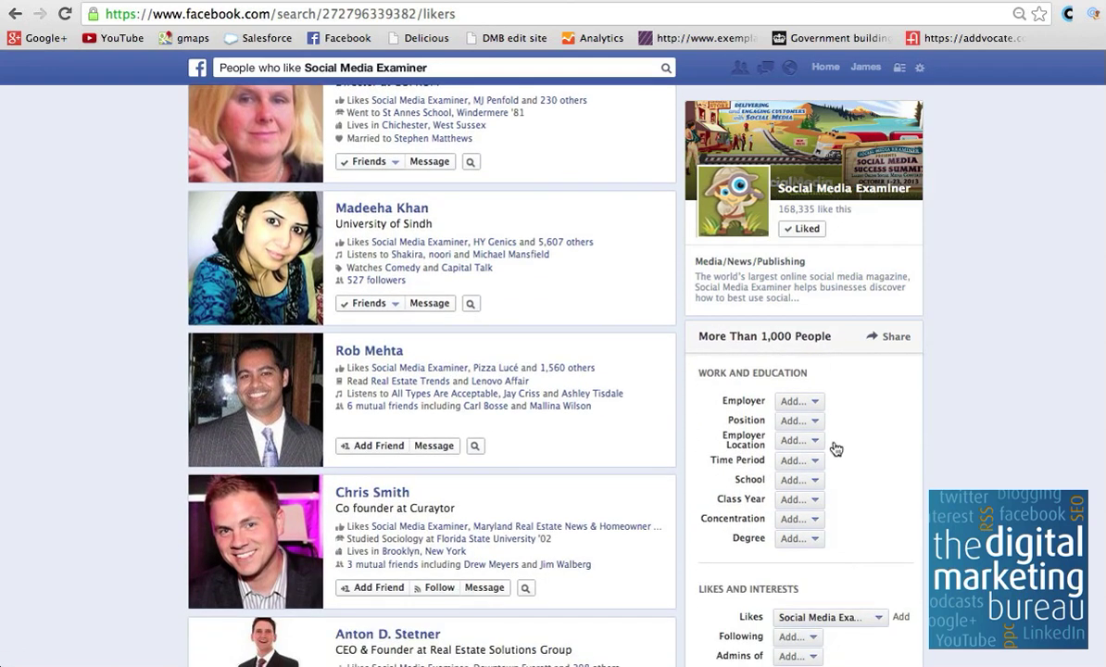
pyautogui.click(808, 423)
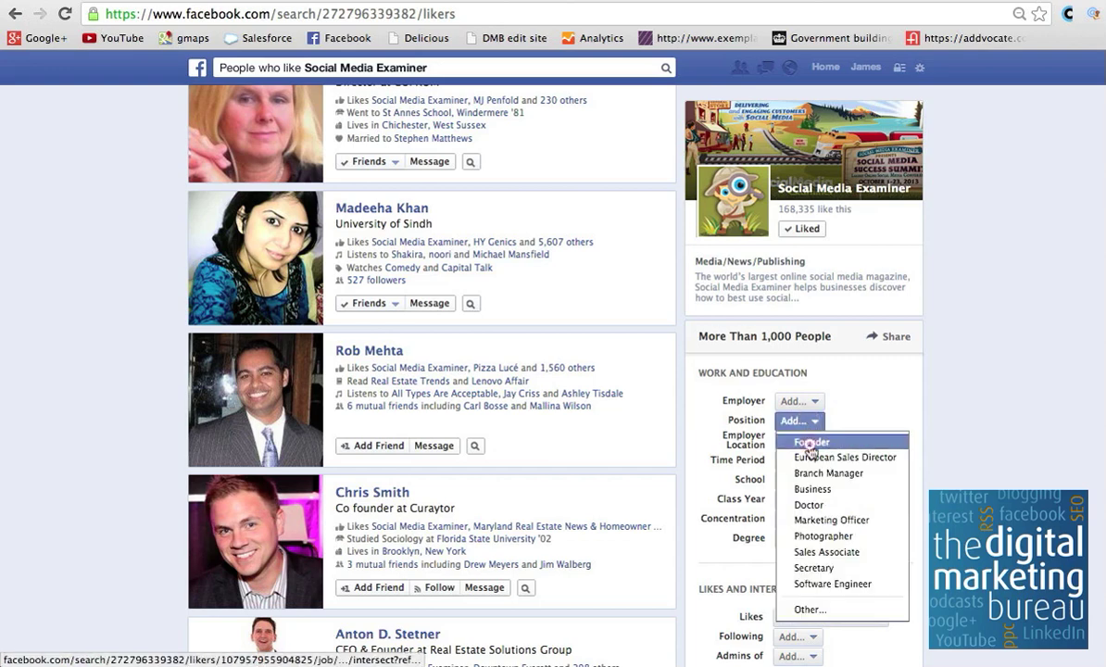
pyautogui.click(807, 444)
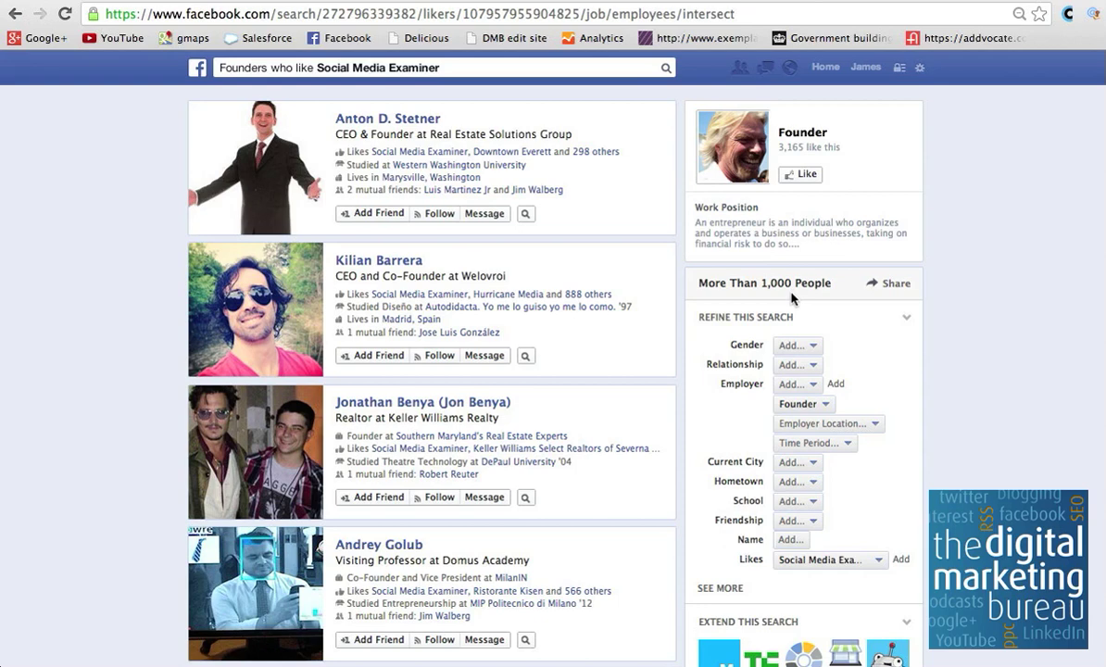
pyautogui.scroll(-3, 489, 422)
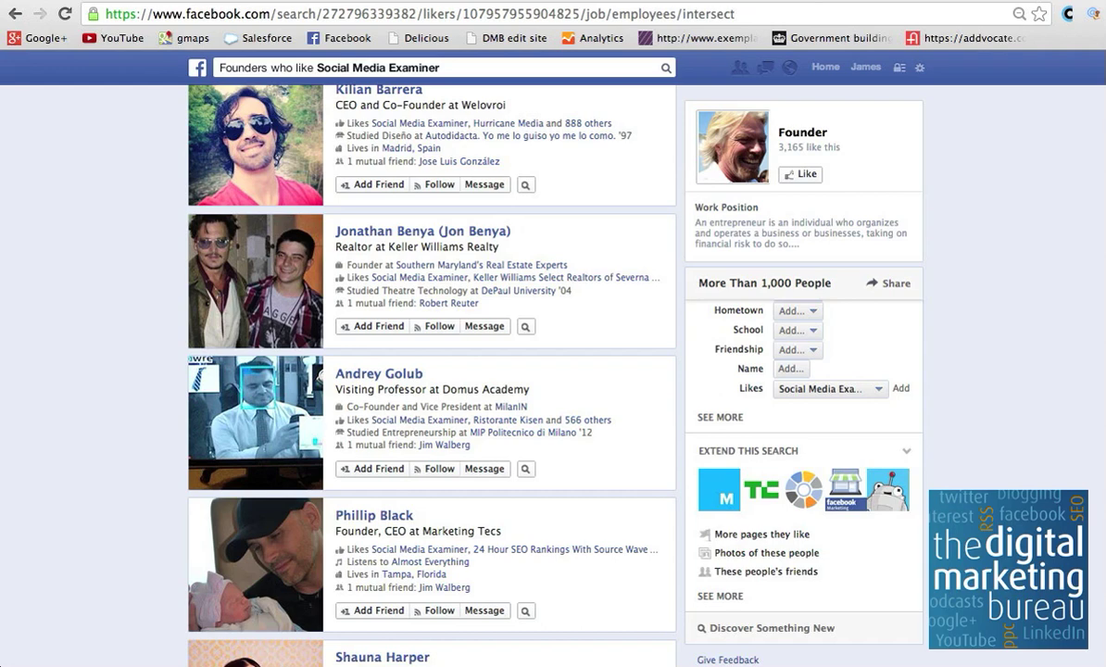
pyautogui.scroll(2, 431, 370)
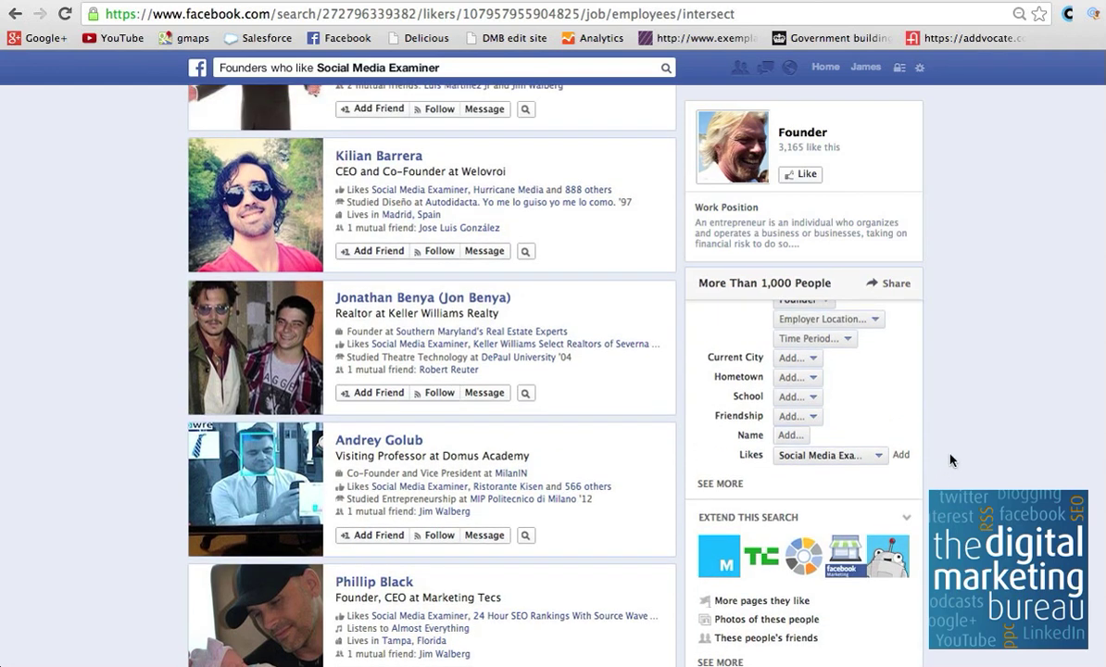
pyautogui.scroll(3, 952, 460)
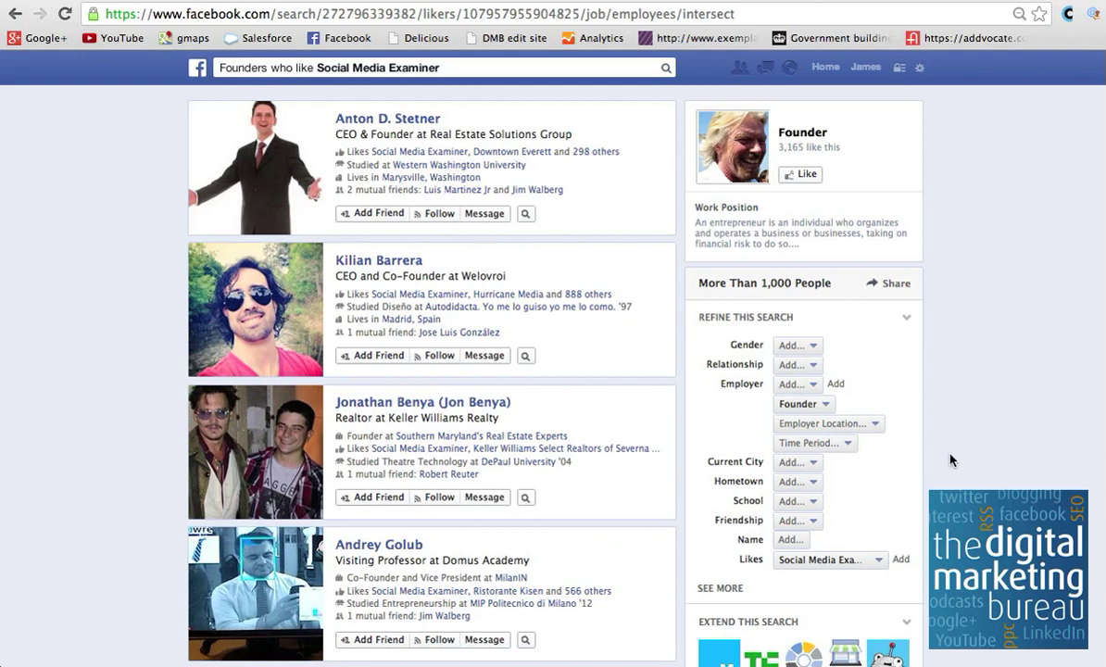
pyautogui.scroll(-4, 952, 461)
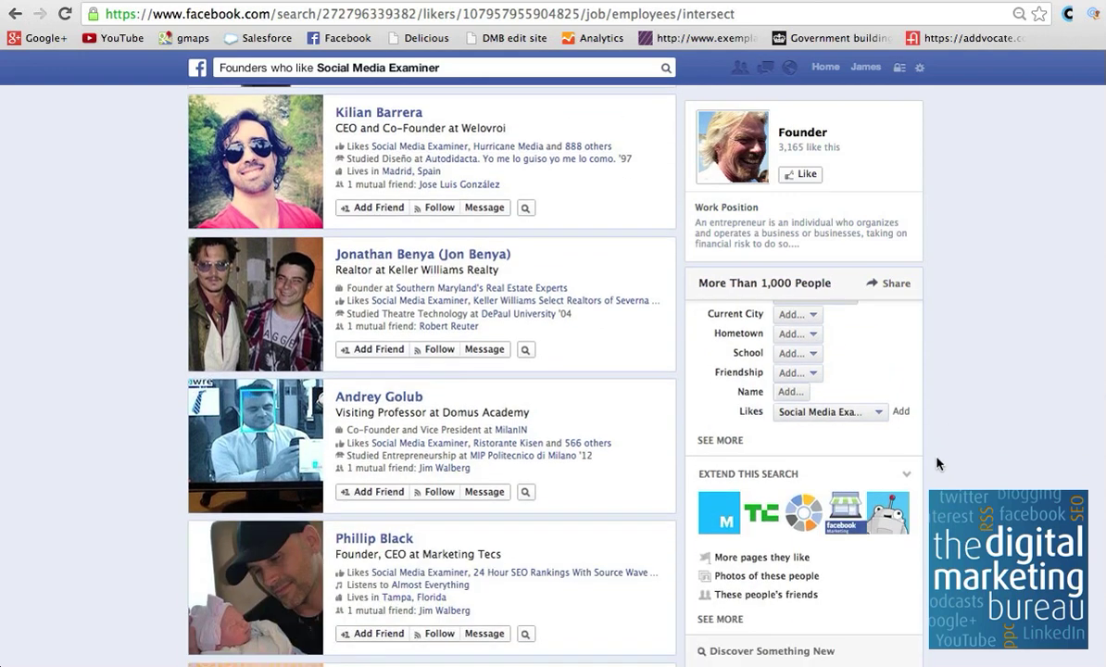
pyautogui.scroll(-1, 783, 458)
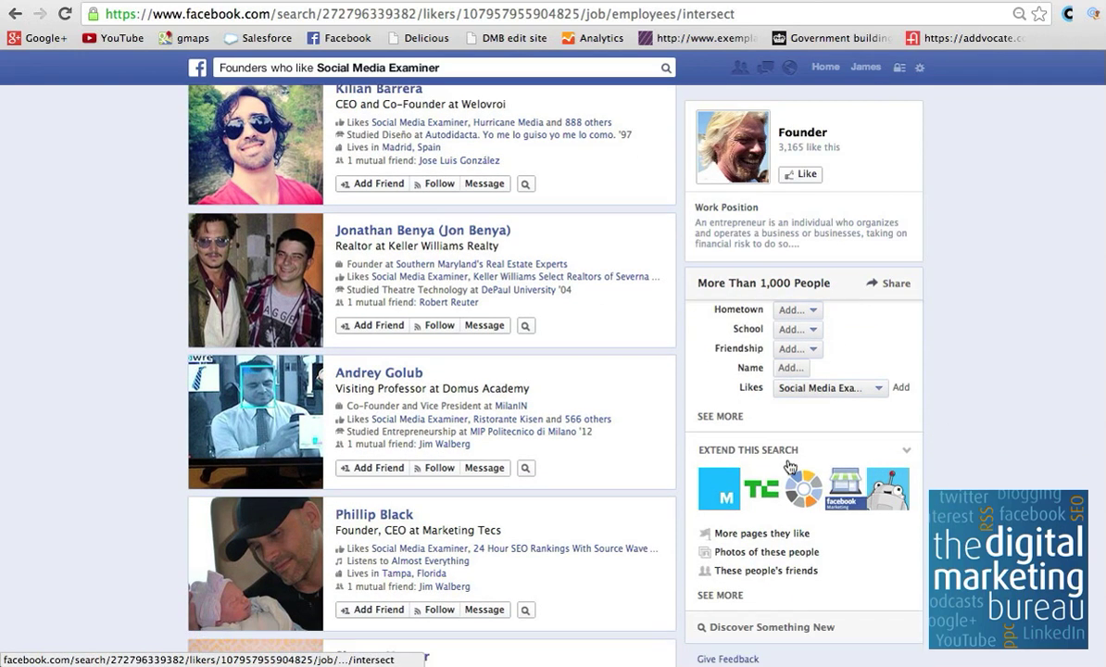
pyautogui.click(779, 448)
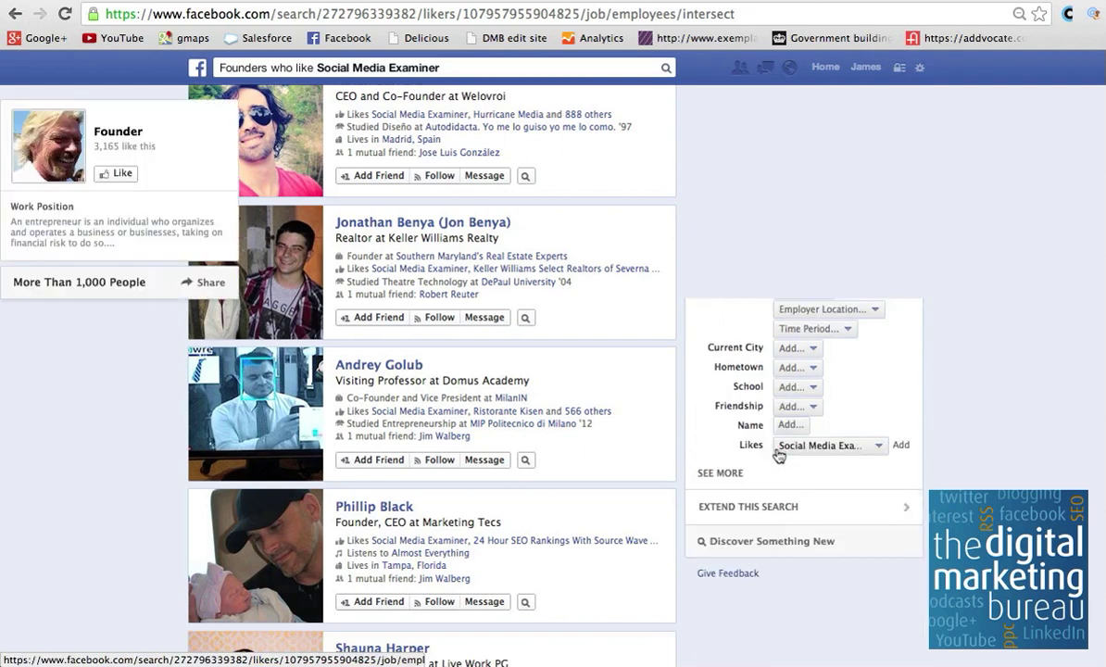
pyautogui.click(782, 506)
pyautogui.scroll(-3, 772, 603)
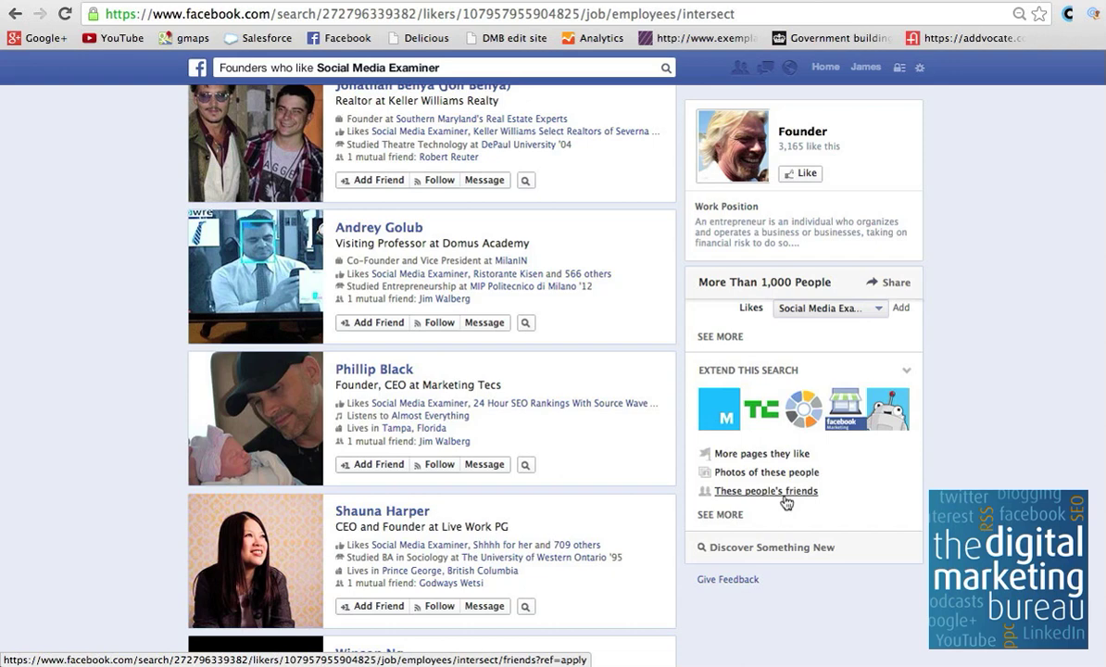
# Expand Extend This Search and scroll through all its options, from places worked to groups
pyautogui.click(732, 516)
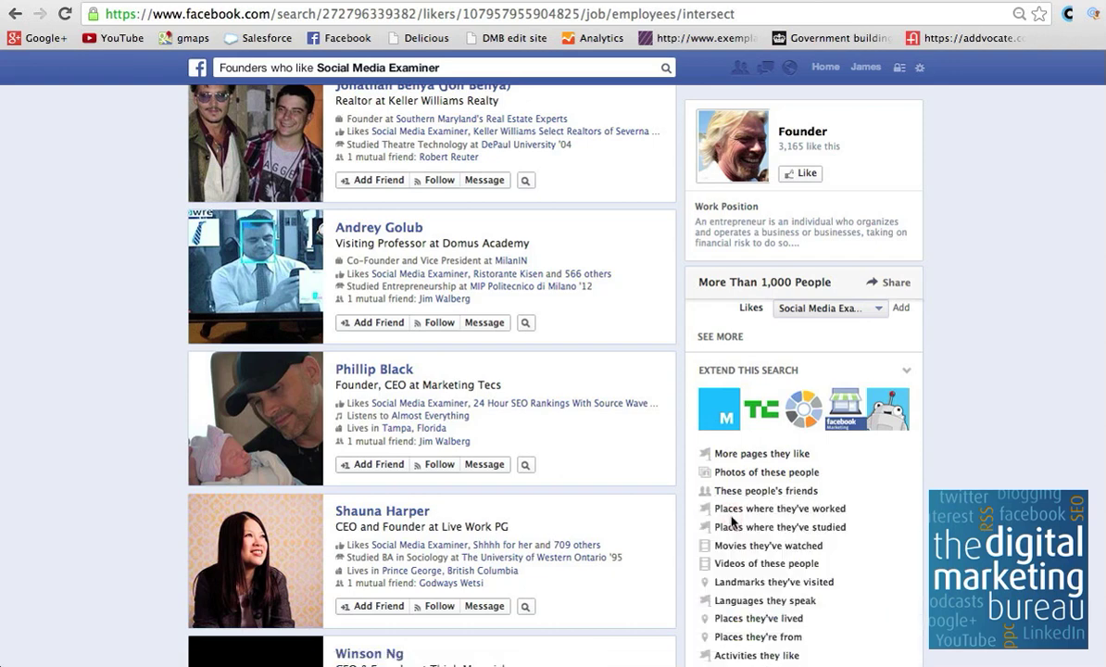
pyautogui.scroll(-2, 732, 524)
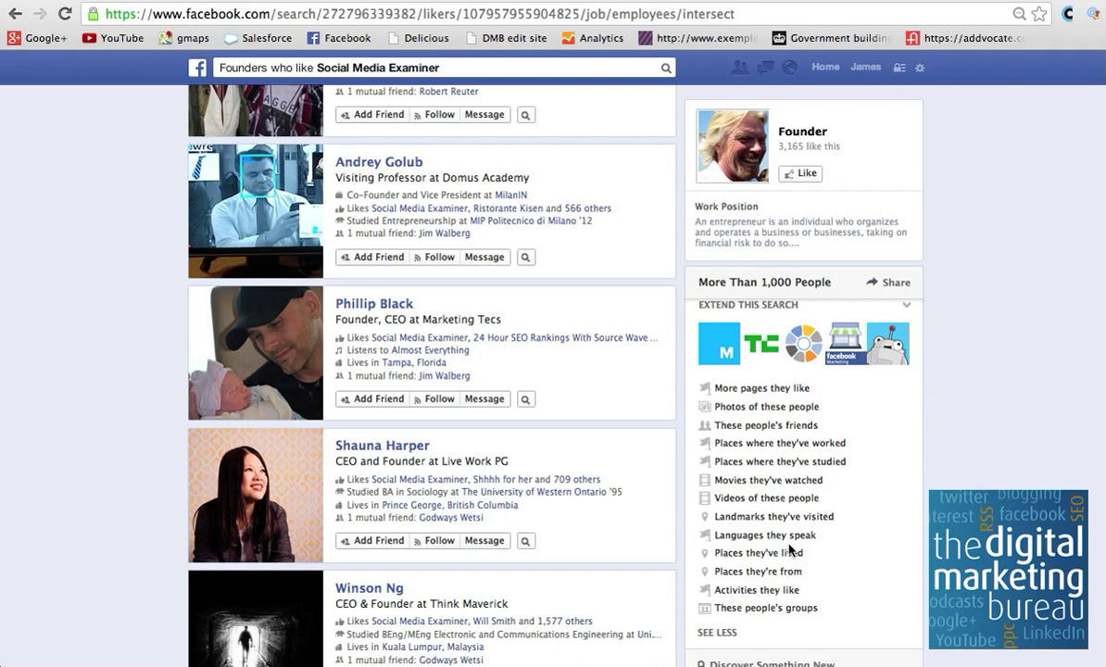
pyautogui.scroll(-2, 790, 549)
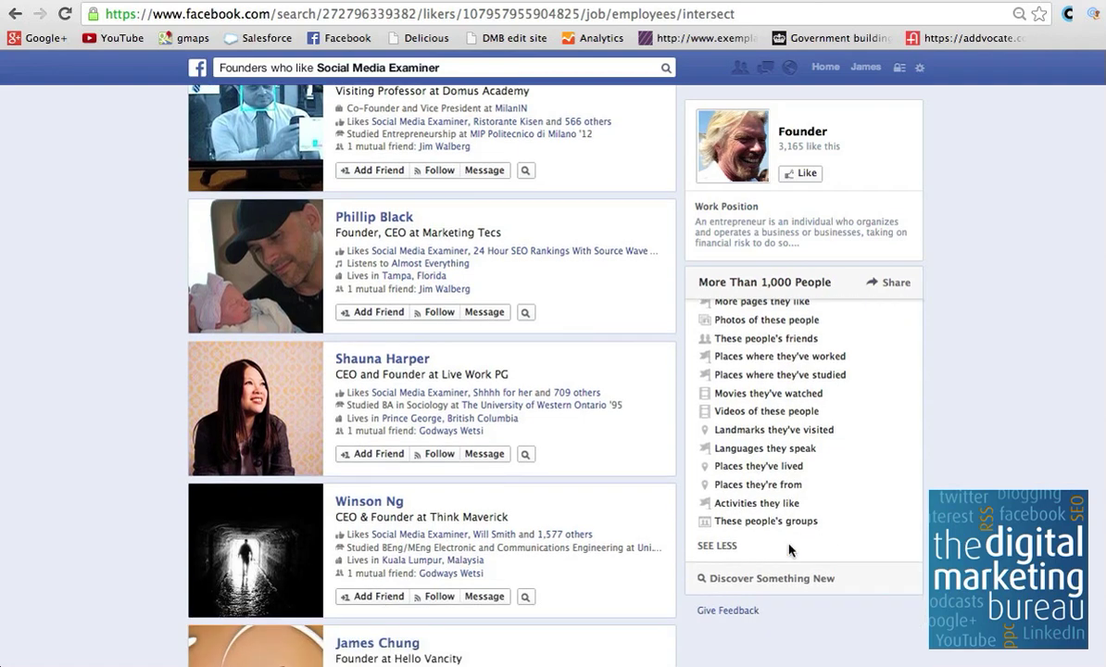
pyautogui.scroll(3, 790, 549)
pyautogui.scroll(-5, 790, 549)
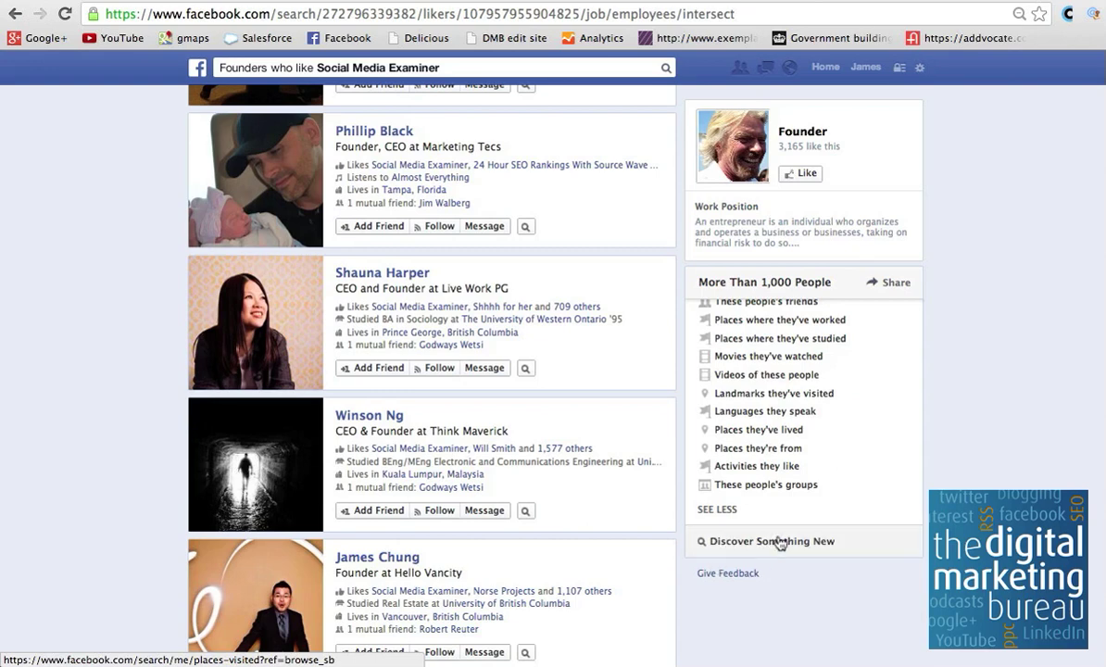
# Cycle Discover Something New through places visited and movies liked, reaching Newdigate friends of friends nearby
pyautogui.click(781, 543)
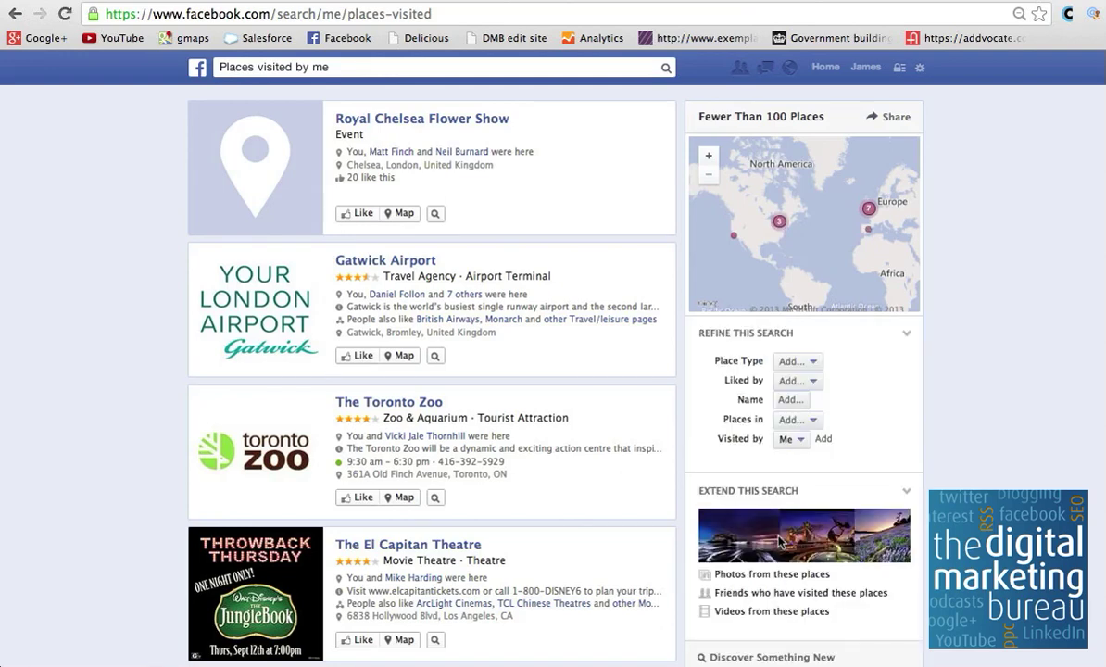
pyautogui.scroll(-5, 781, 543)
pyautogui.click(780, 539)
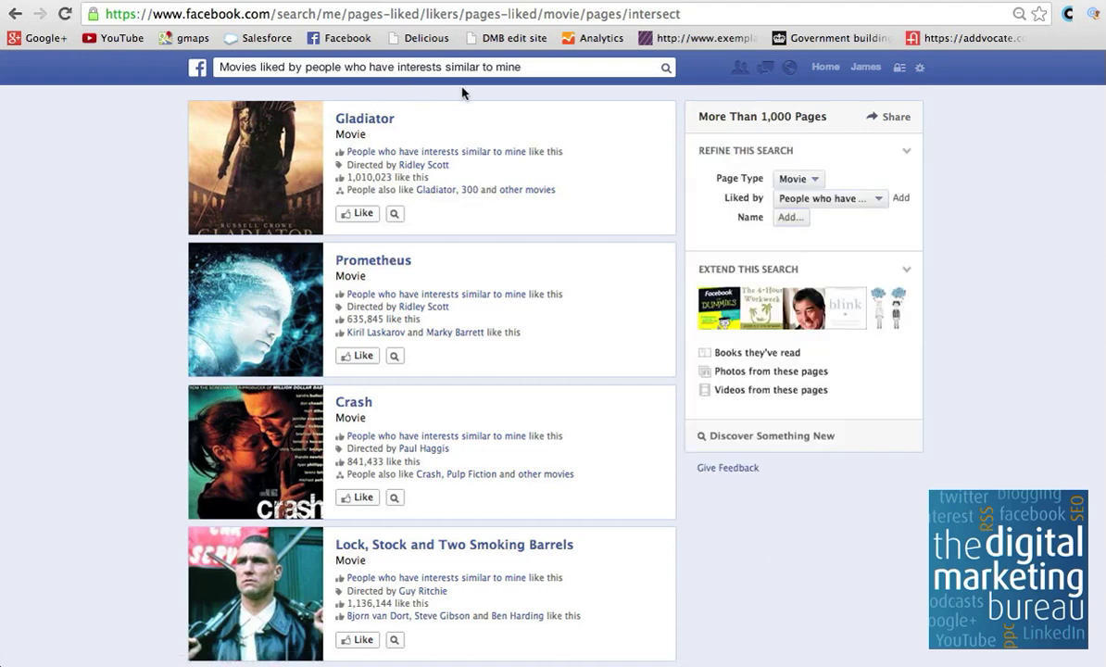
pyautogui.click(803, 439)
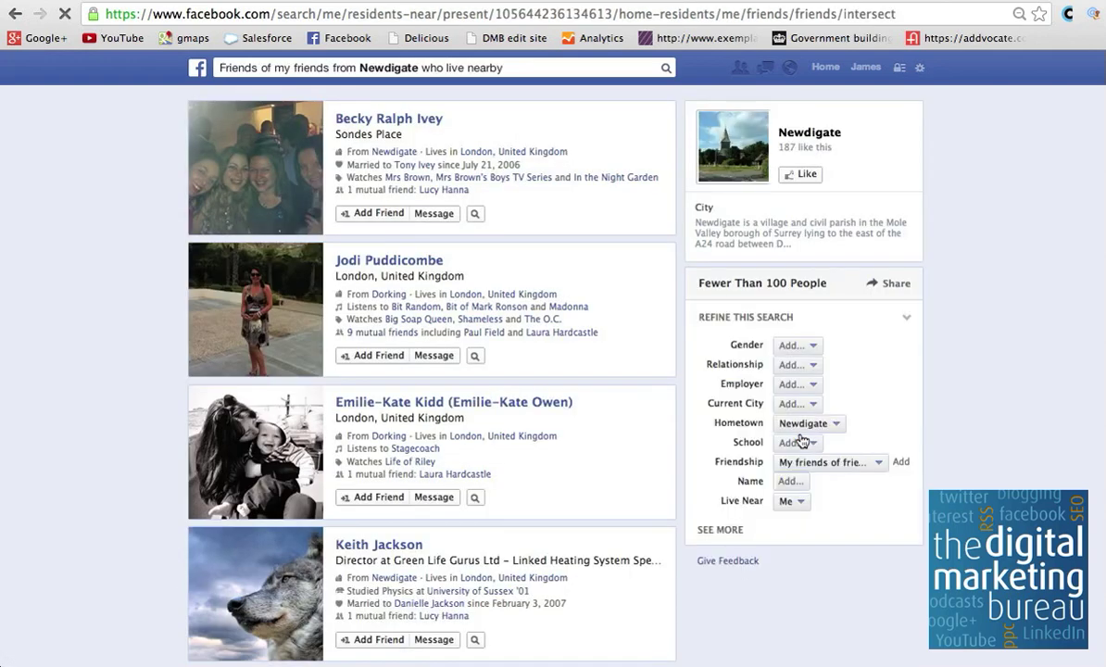
pyautogui.scroll(-5, 765, 558)
# Load one more Discover Something New suggestion: non-friends in relationships with my friends
pyautogui.click(775, 551)
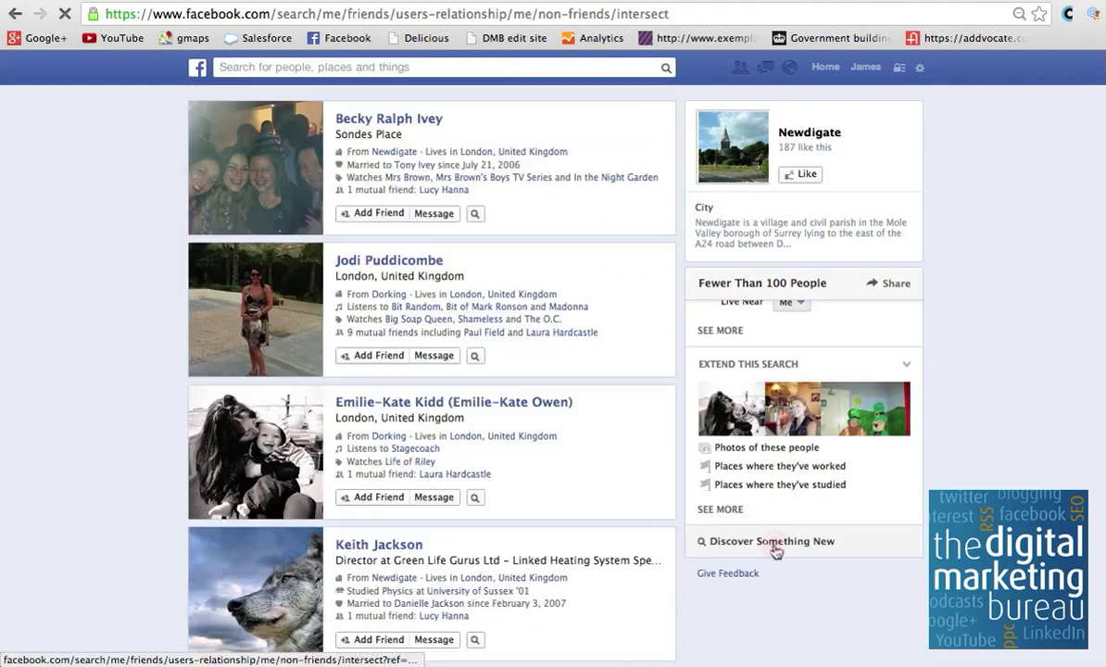